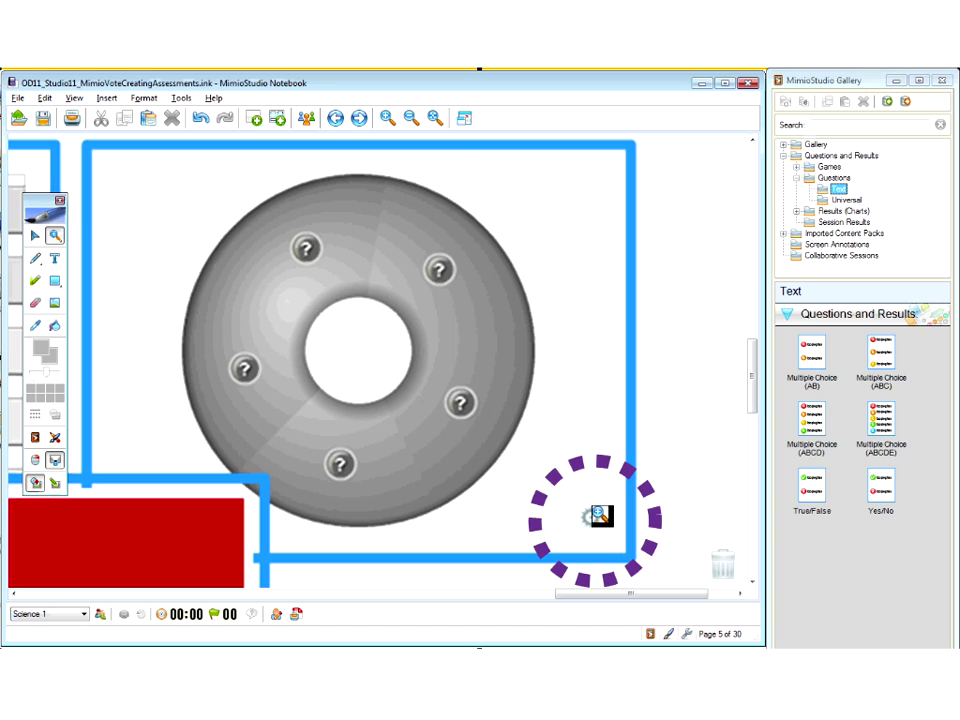
# Advance to page 6 and reveal its Demonstration notes
pyautogui.click(435, 121)
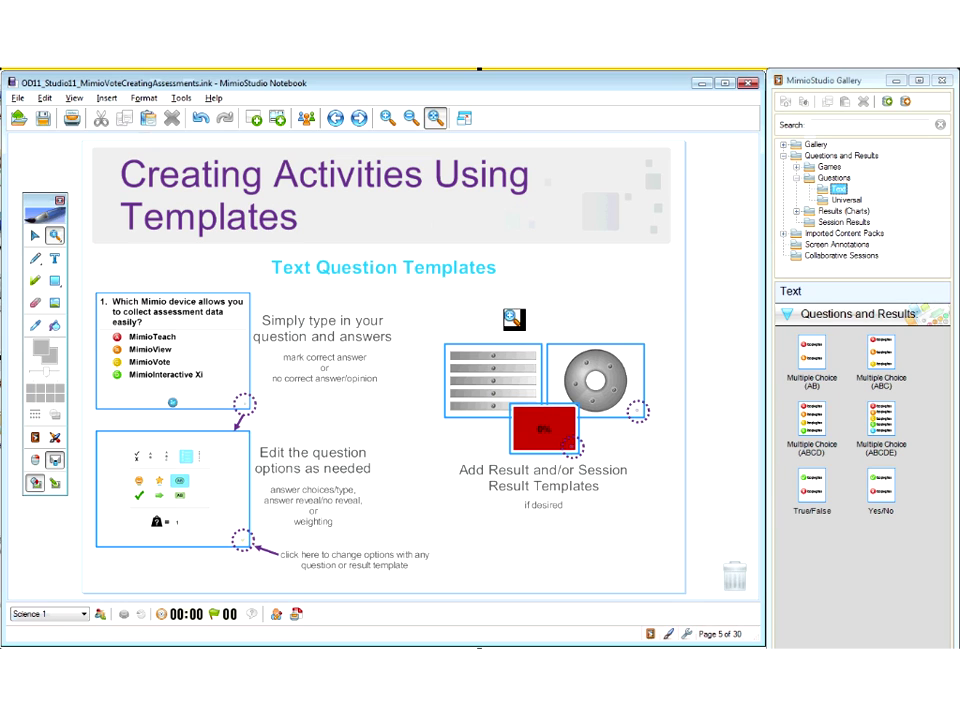
pyautogui.click(358, 118)
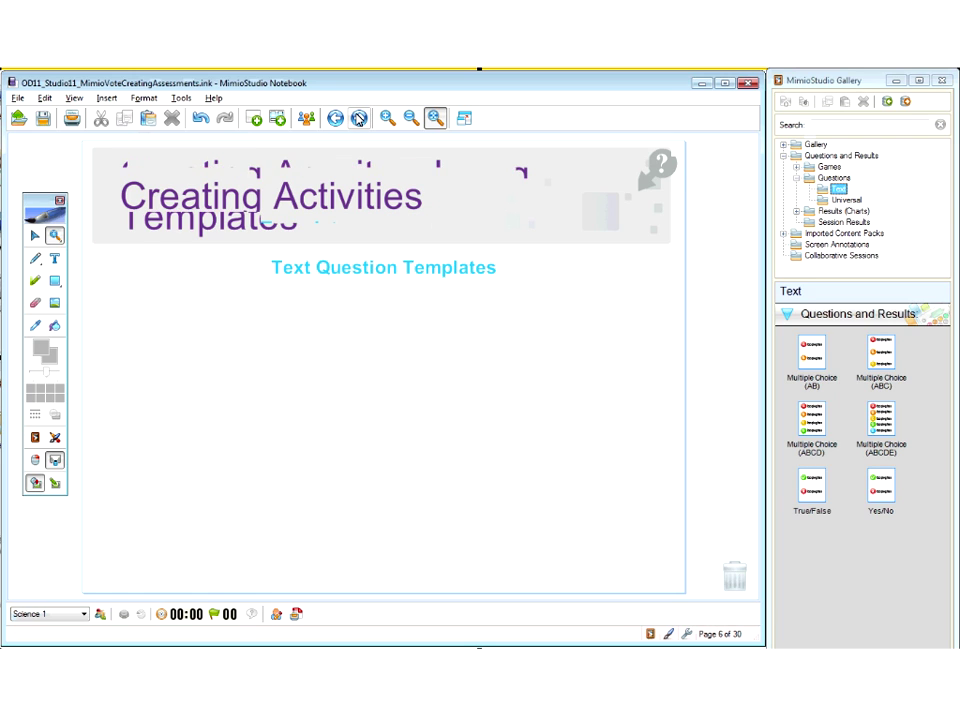
pyautogui.click(35, 235)
pyautogui.moveTo(660, 165)
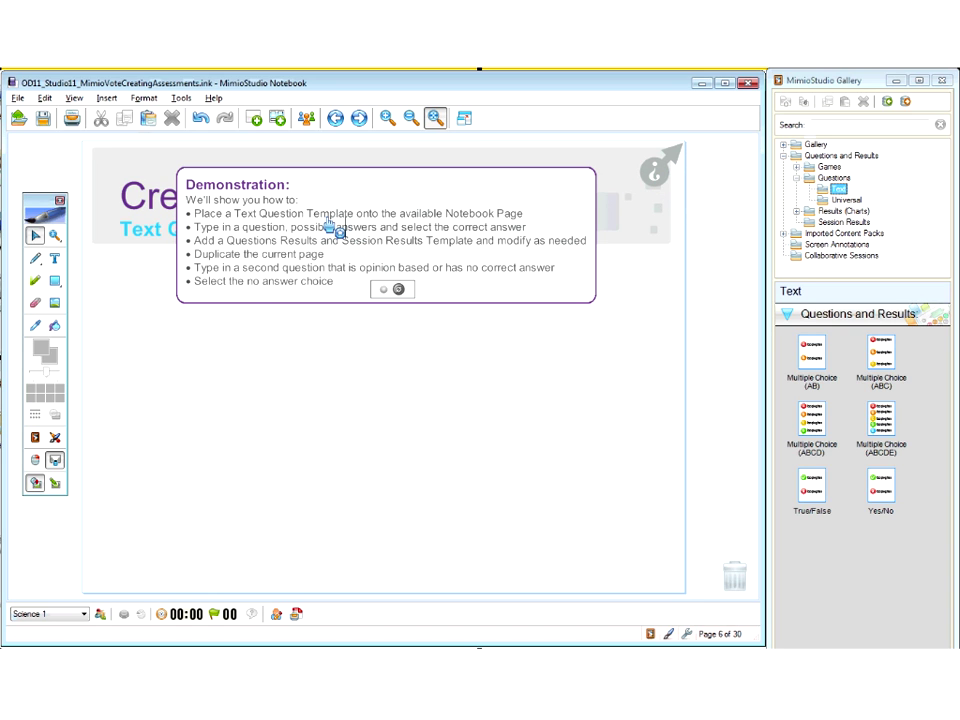
# Place a Multiple Choice (ABC) text question template below the Demonstration notes and enlarge it to fill the empty area
pyautogui.click(825, 193)
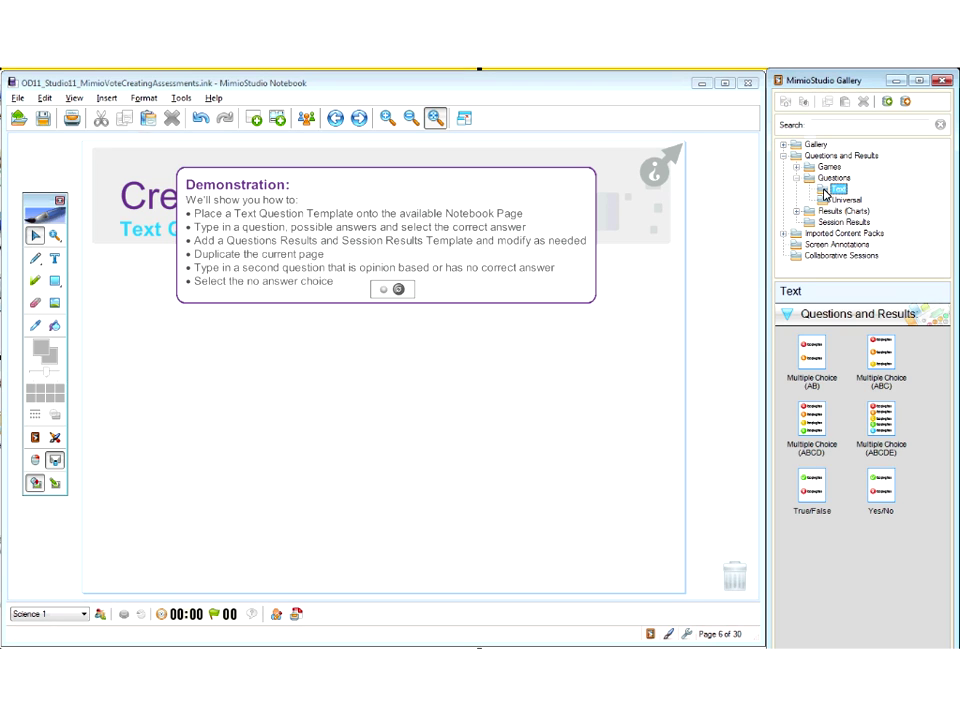
pyautogui.click(878, 368)
pyautogui.moveTo(878, 368); pyautogui.dragTo(328, 453)
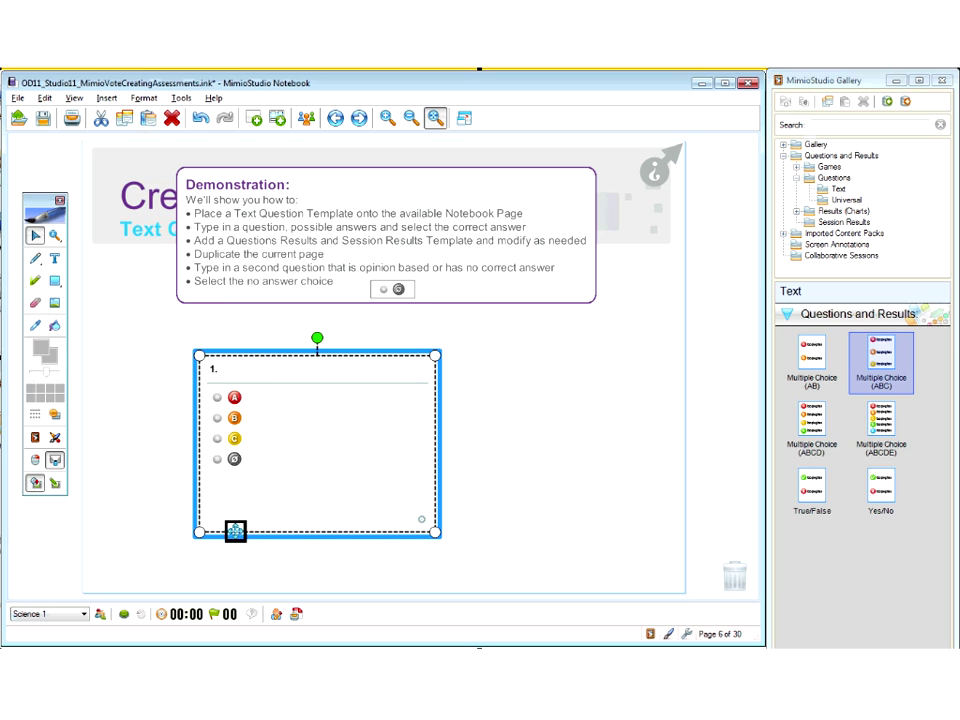
pyautogui.moveTo(440, 541); pyautogui.dragTo(542, 514)
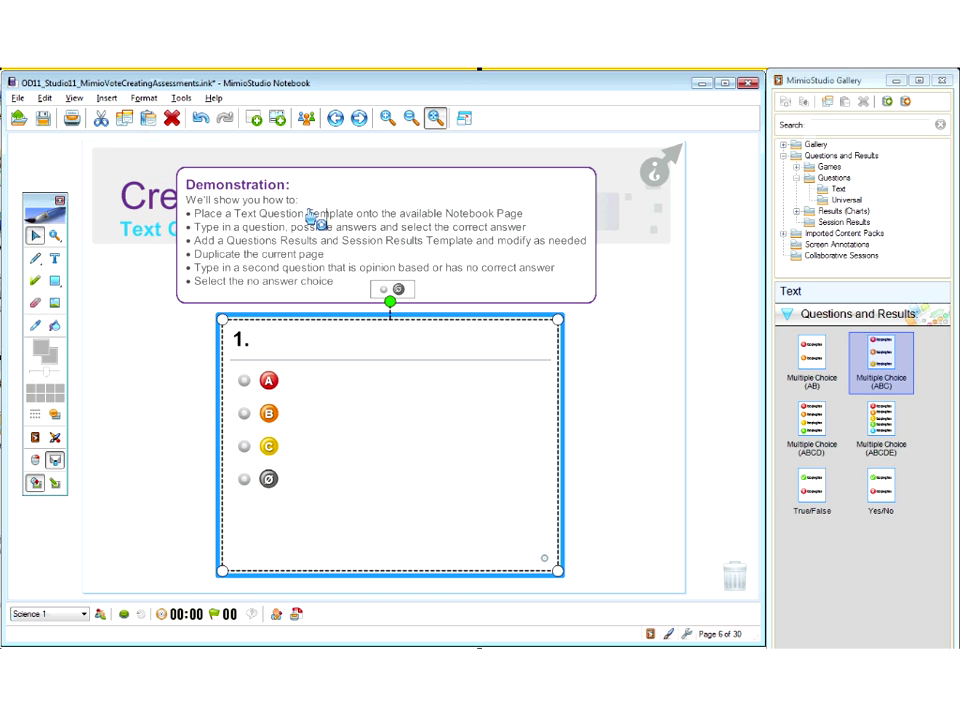
# Enter the question "Which of the following are fruits?" with the answers potato, banana and green beans
pyautogui.click(311, 343)
pyautogui.write('Which of the following are fru')
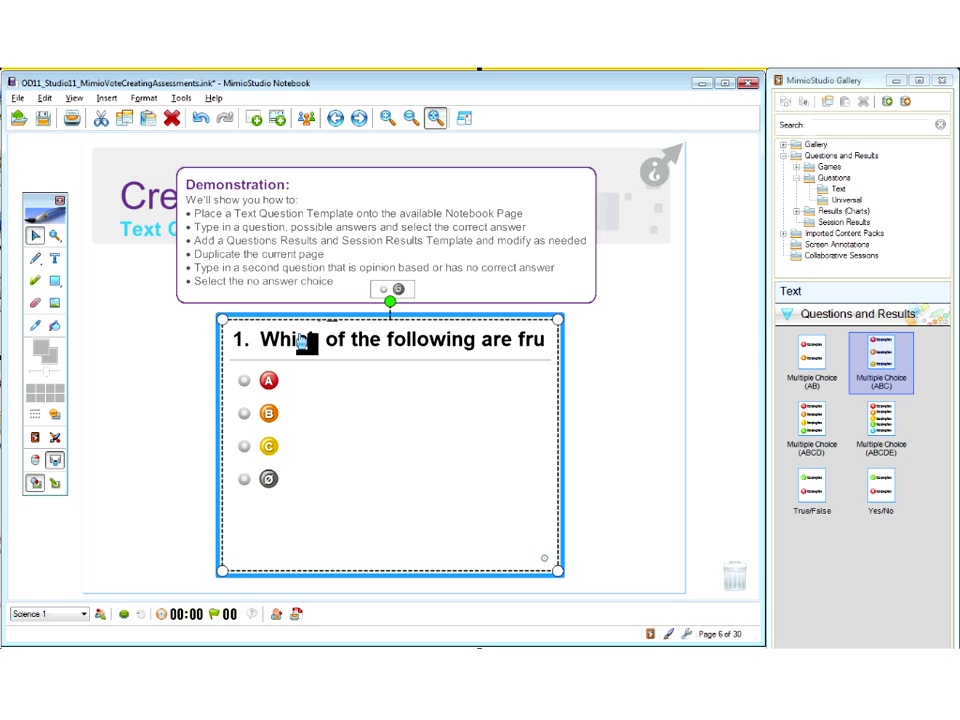
pyautogui.write('its?')
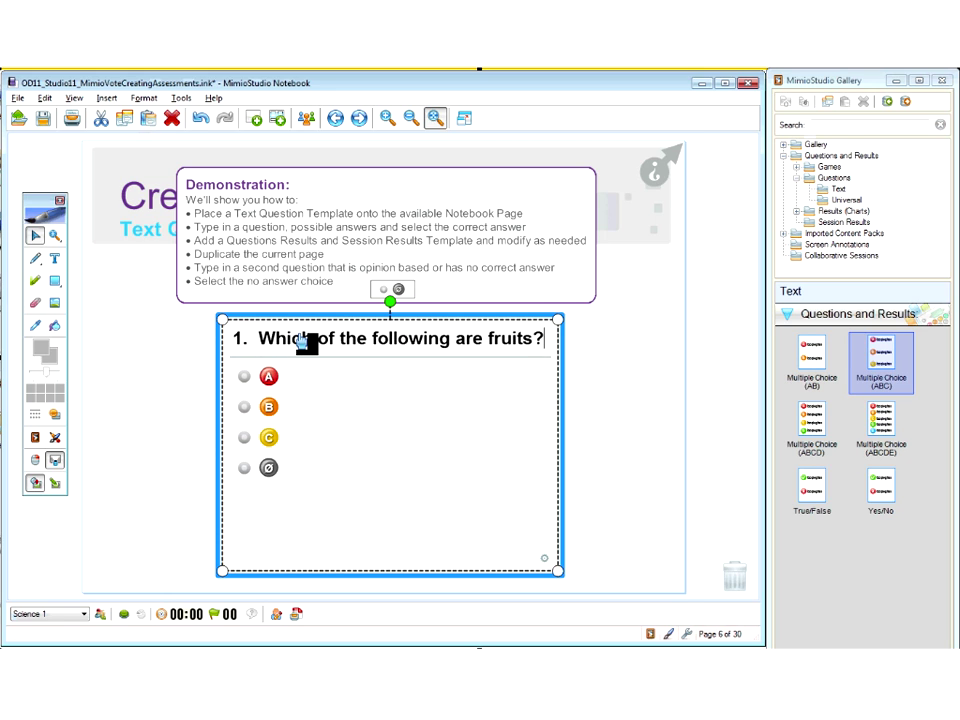
pyautogui.click(316, 388)
pyautogui.write('potato')
pyautogui.click(339, 409)
pyautogui.write('banana')
pyautogui.click(333, 443)
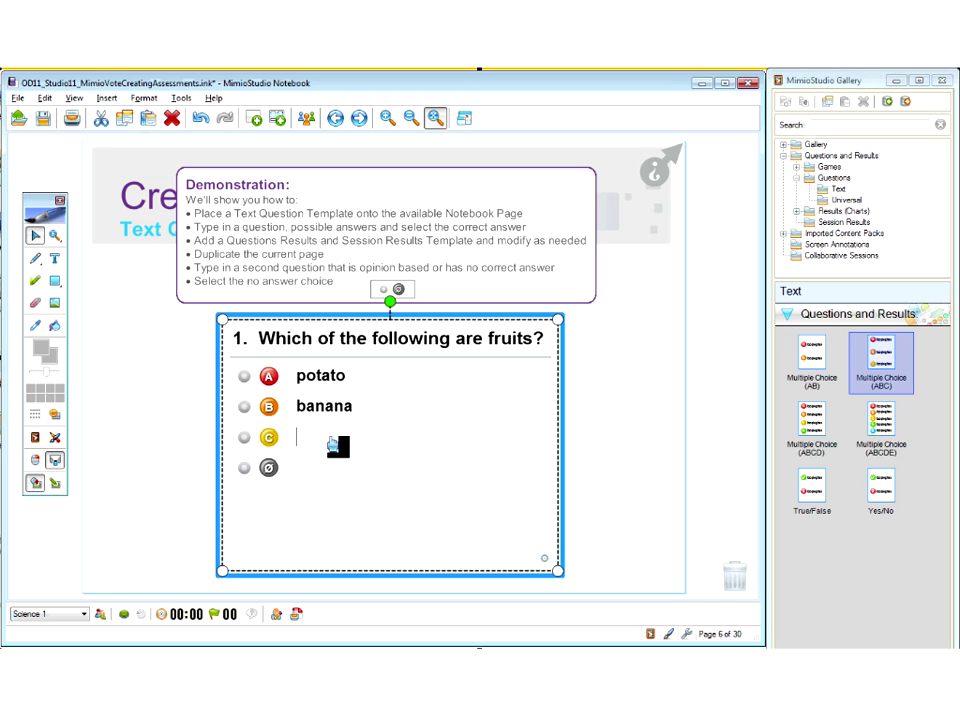
pyautogui.write('green beans')
# Mark banana as the correct answer, briefly trying the no-answer choice before reselecting banana
pyautogui.click(244, 406)
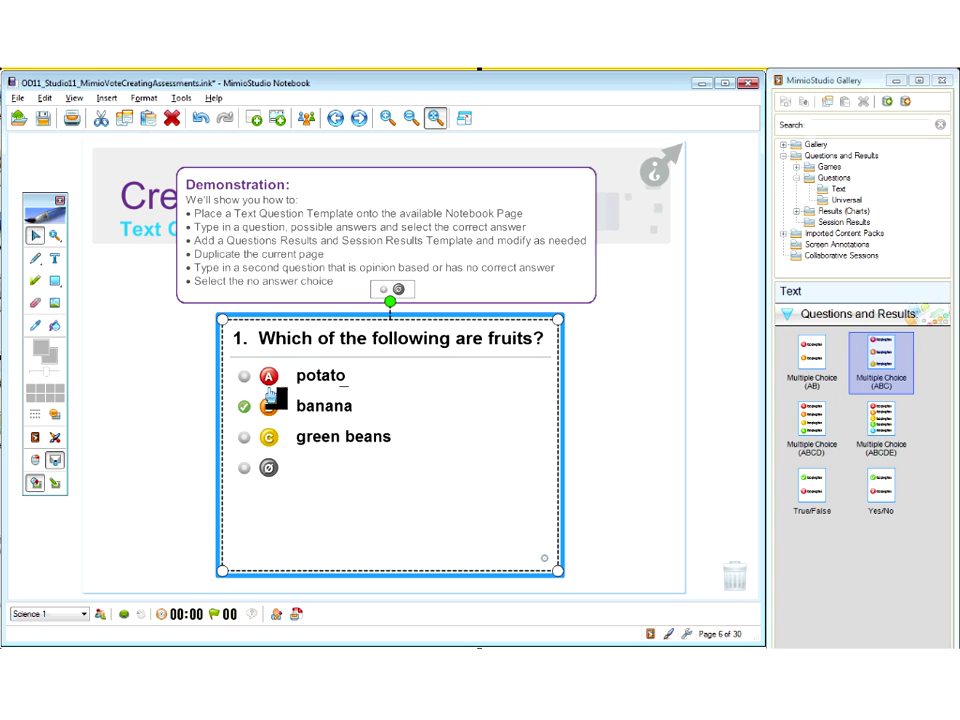
pyautogui.click(244, 467)
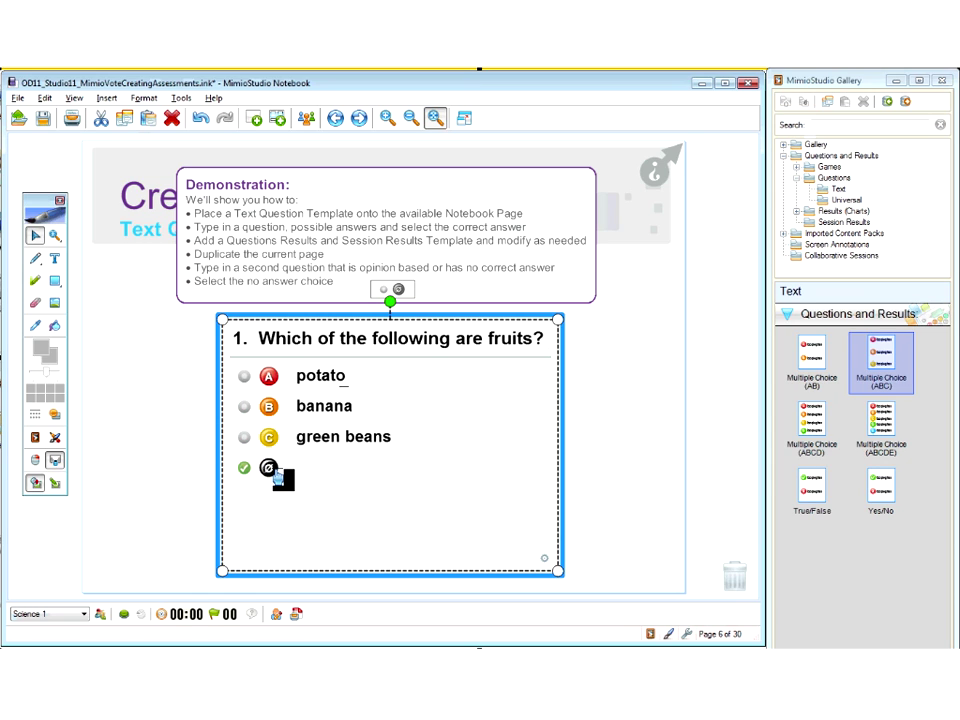
pyautogui.click(244, 407)
# Set the question's answer reveal to the smiley face, trying the blank no-reveal option along the way, and return to the question
pyautogui.click(548, 568)
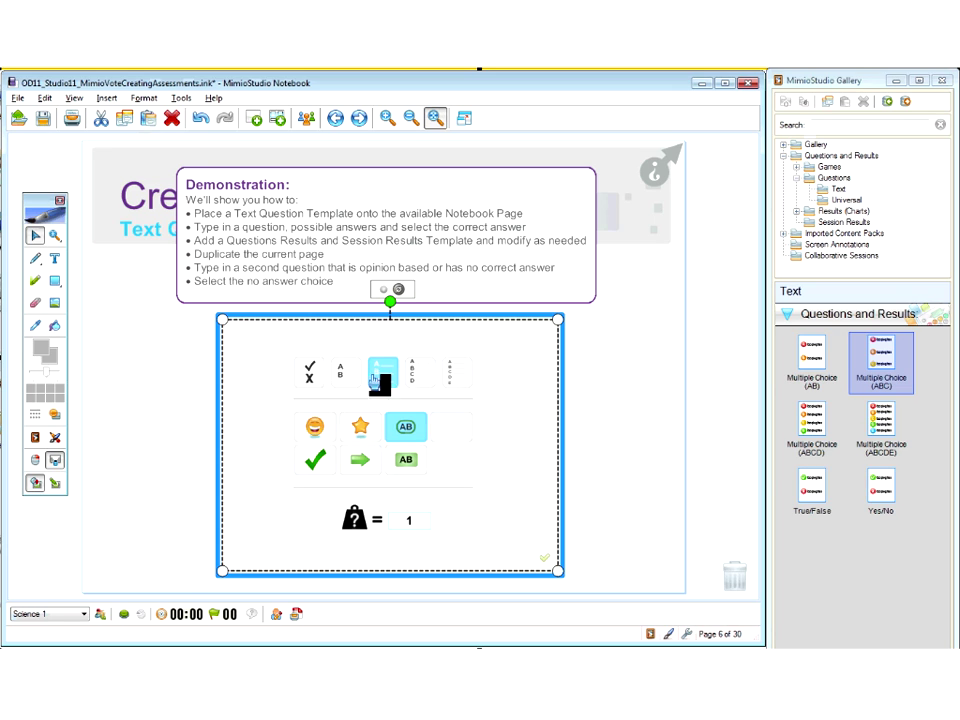
pyautogui.click(315, 425)
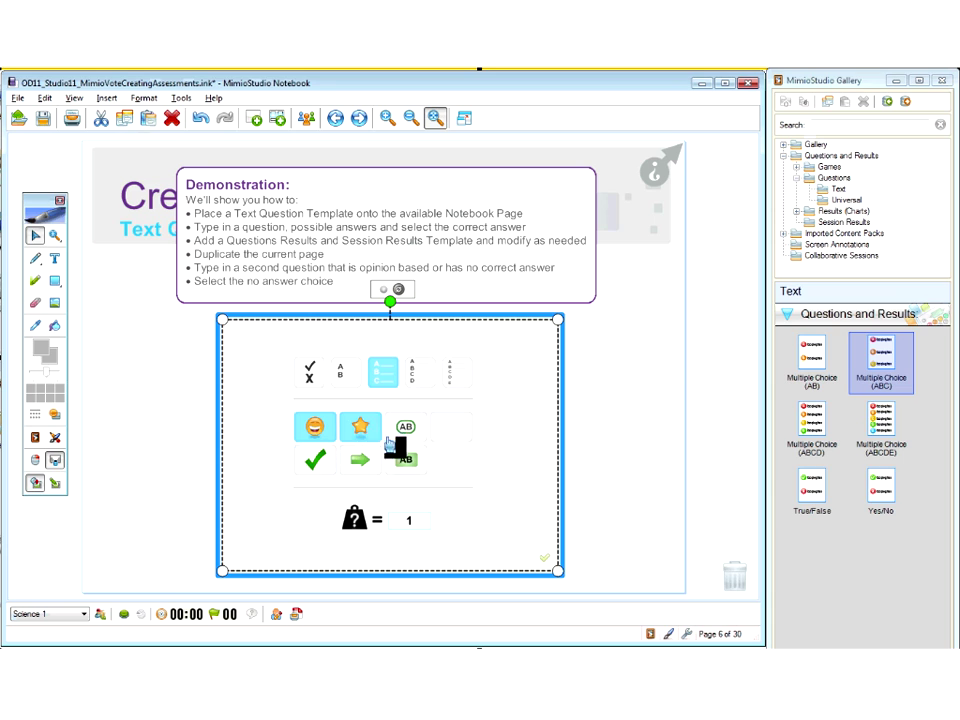
pyautogui.click(449, 435)
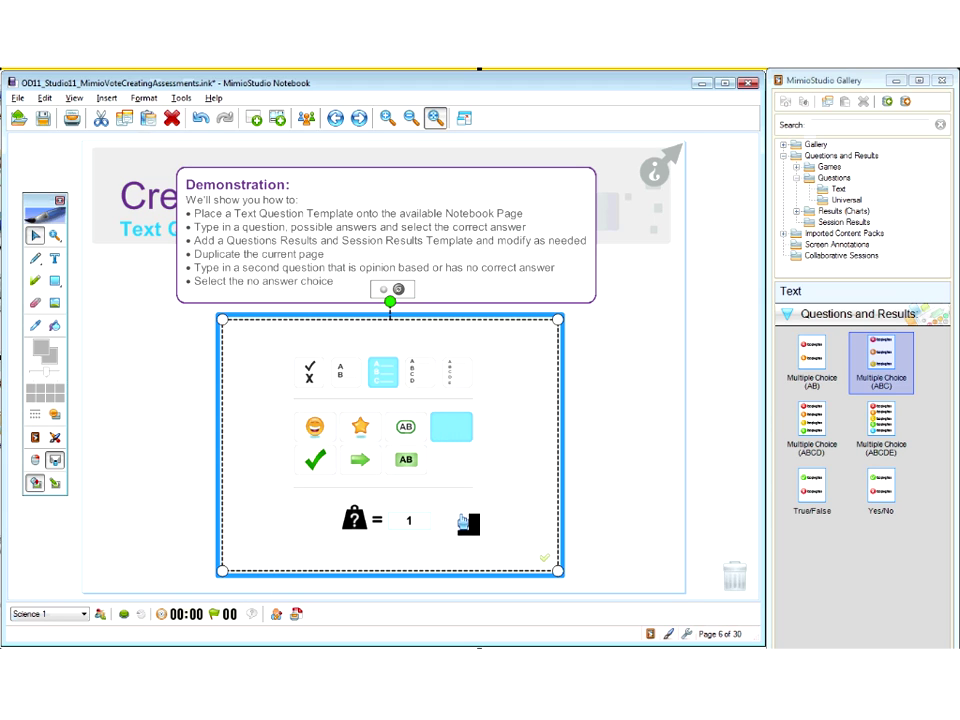
pyautogui.click(327, 437)
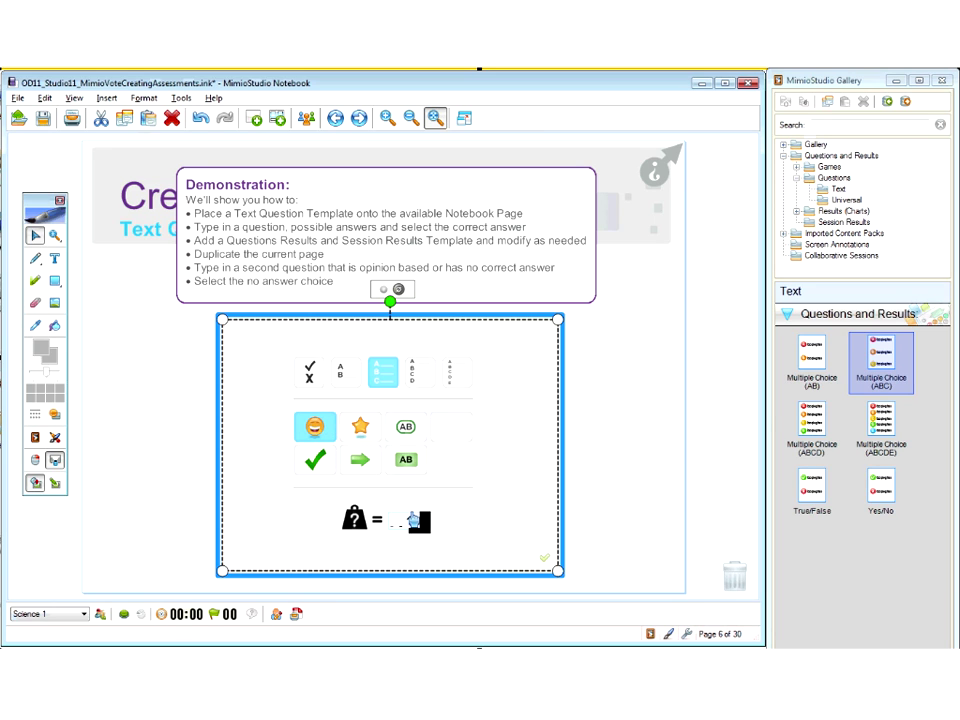
pyautogui.click(549, 566)
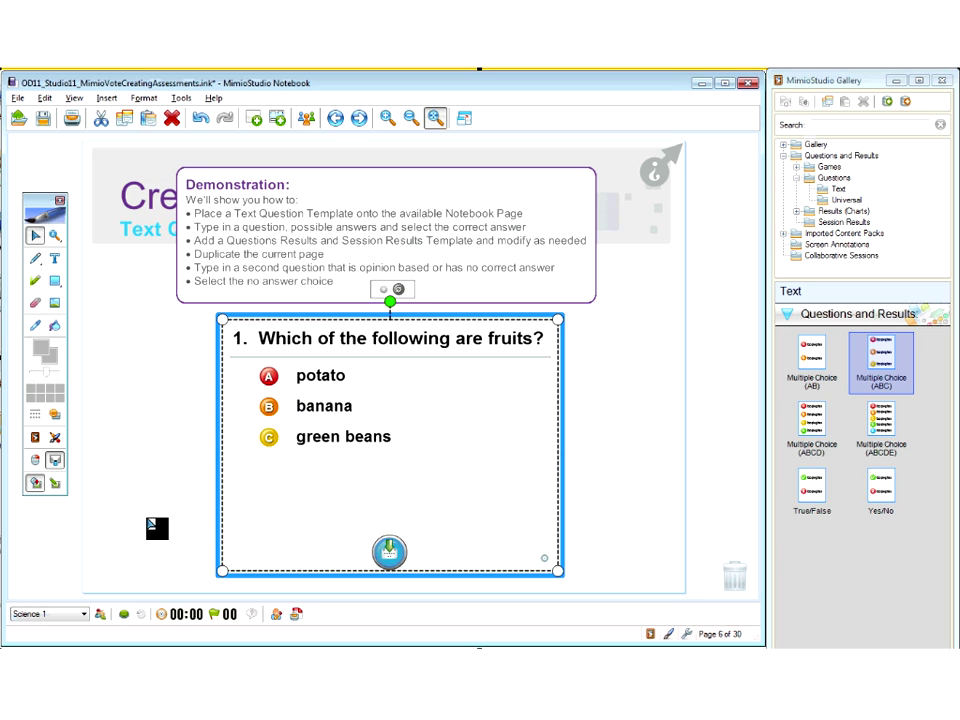
pyautogui.click(205, 462)
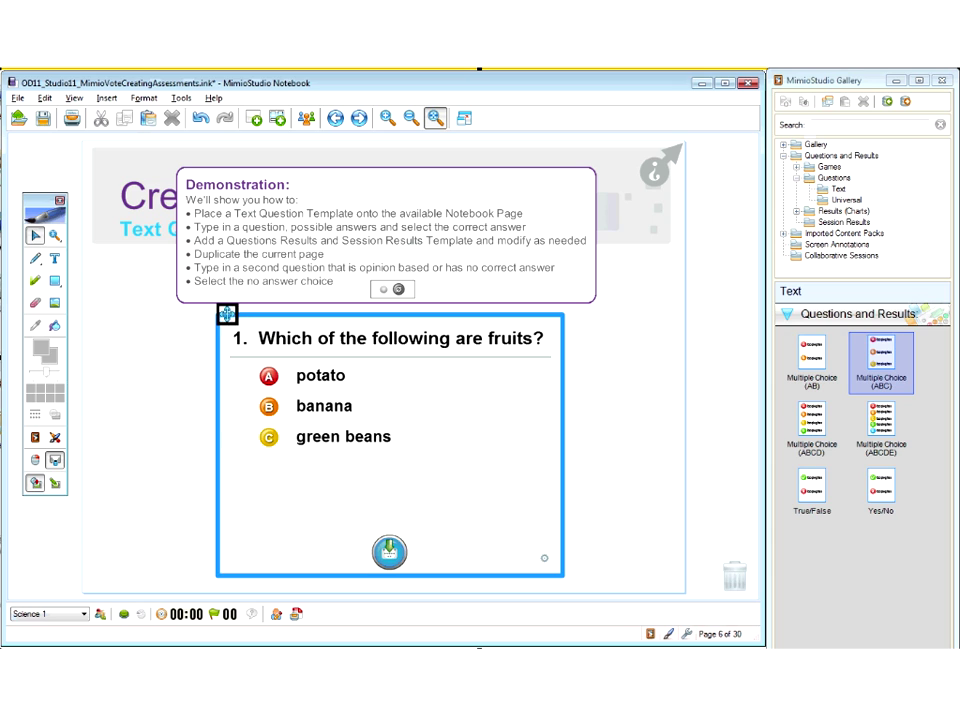
# Shift the fruit question slightly to the right and lock it in place
pyautogui.moveTo(240, 314)
pyautogui.mouseDown()
pyautogui.moveTo(259, 319)
pyautogui.moveTo(223, 317)
pyautogui.moveTo(251, 319)
pyautogui.mouseUp()
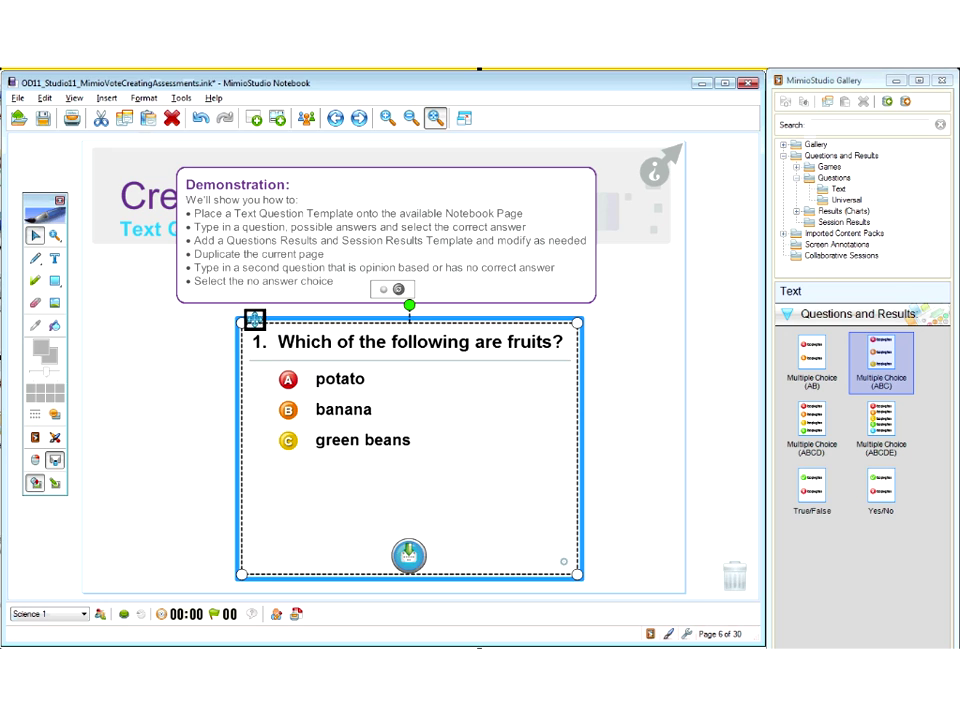
pyautogui.rightClick(256, 321)
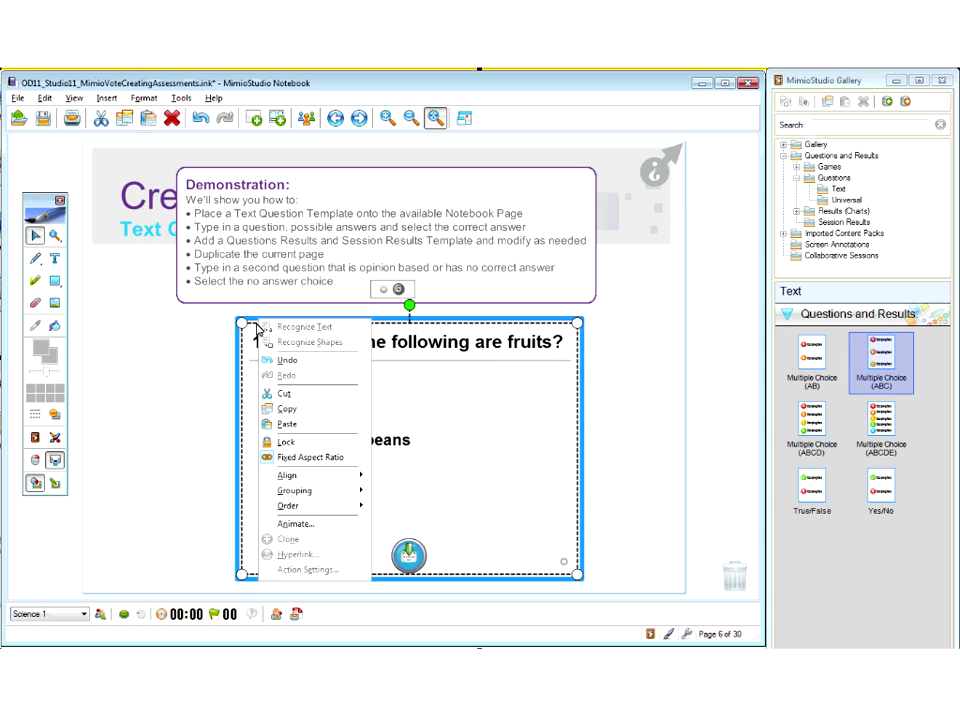
pyautogui.click(196, 250)
pyautogui.click(144, 98)
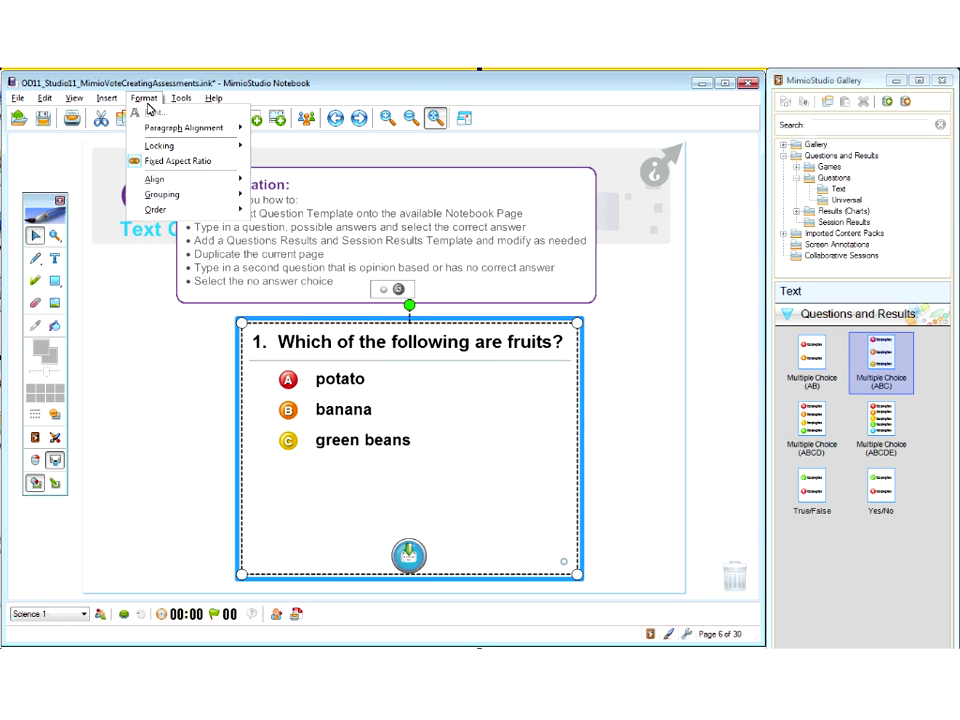
pyautogui.moveTo(158, 146)
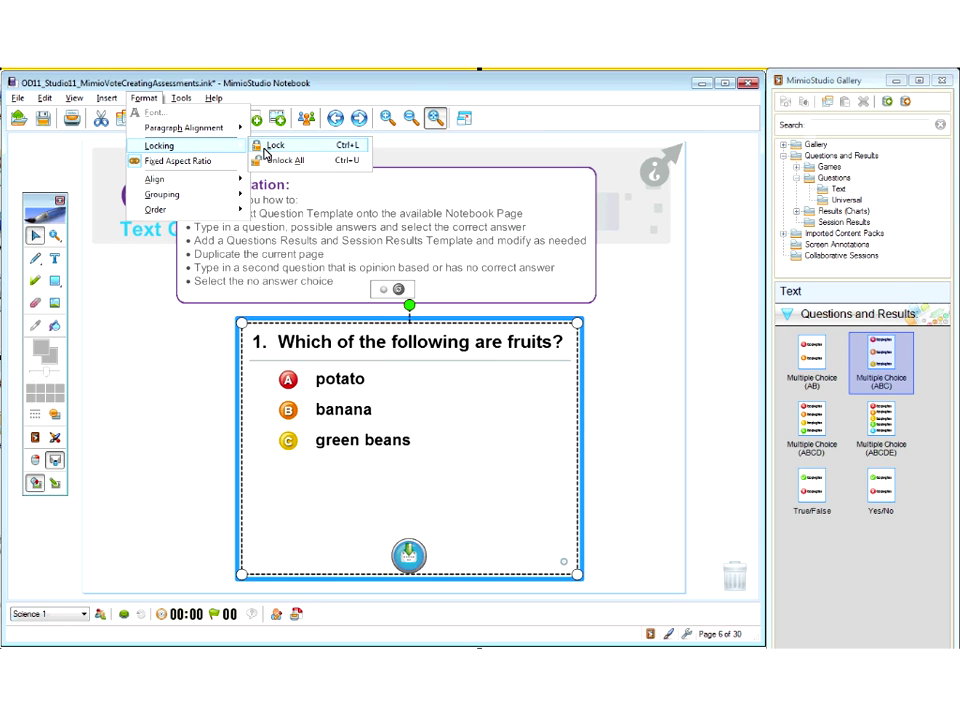
pyautogui.click(268, 146)
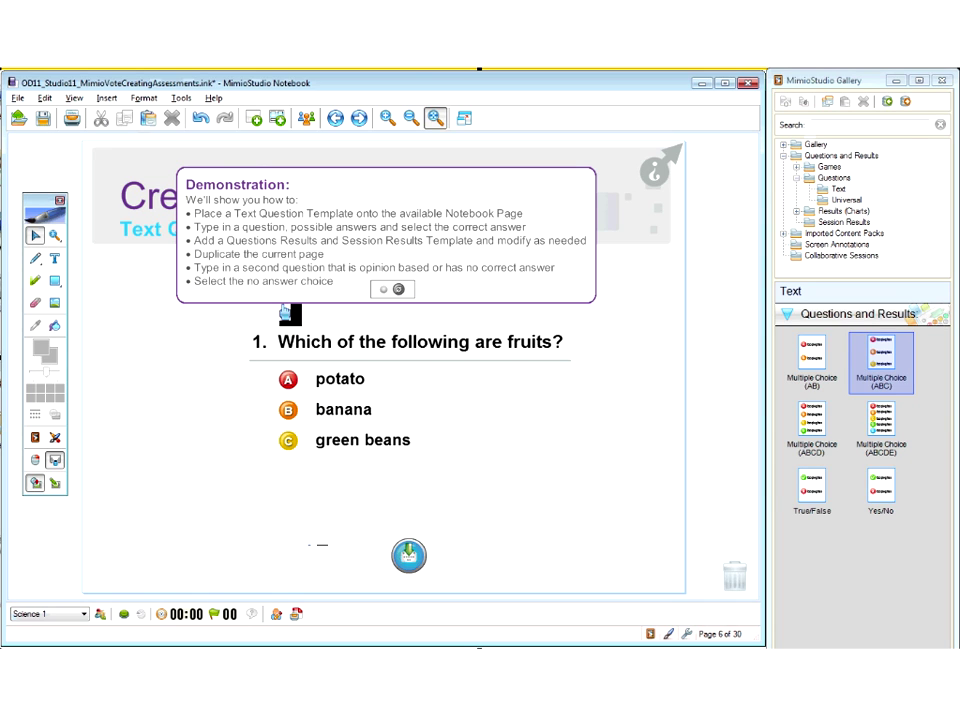
# Unlock all objects on the page
pyautogui.rightClick(230, 402)
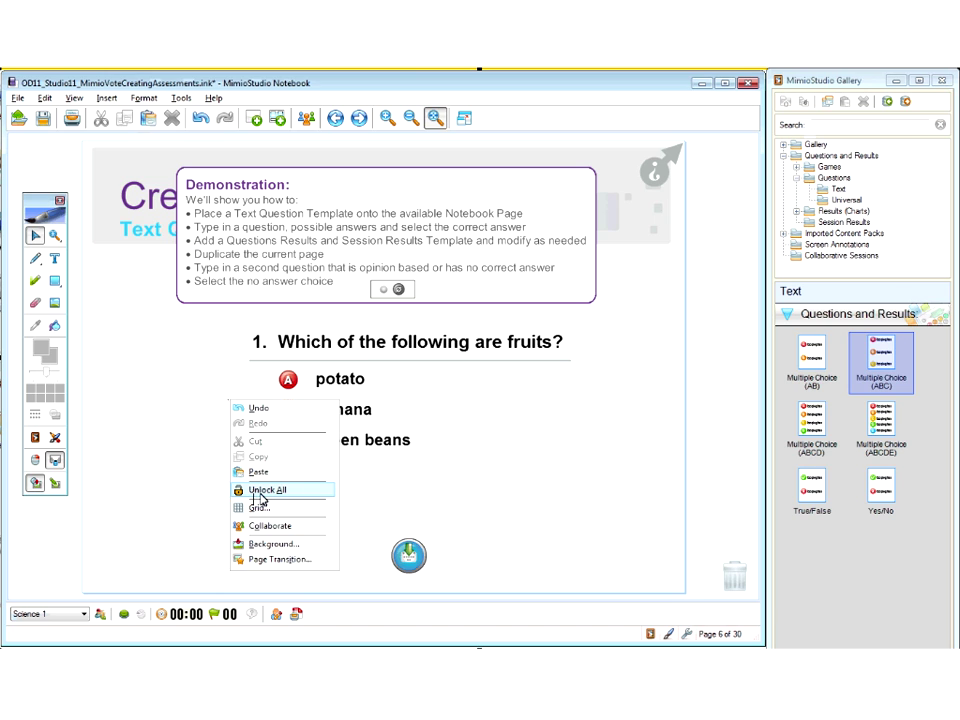
pyautogui.click(264, 490)
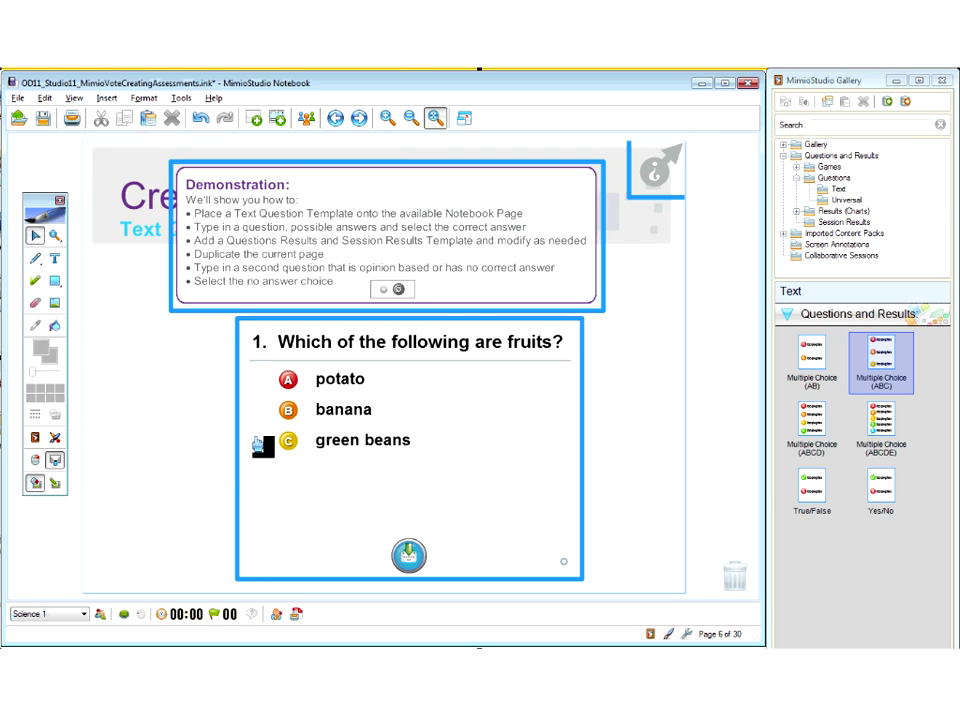
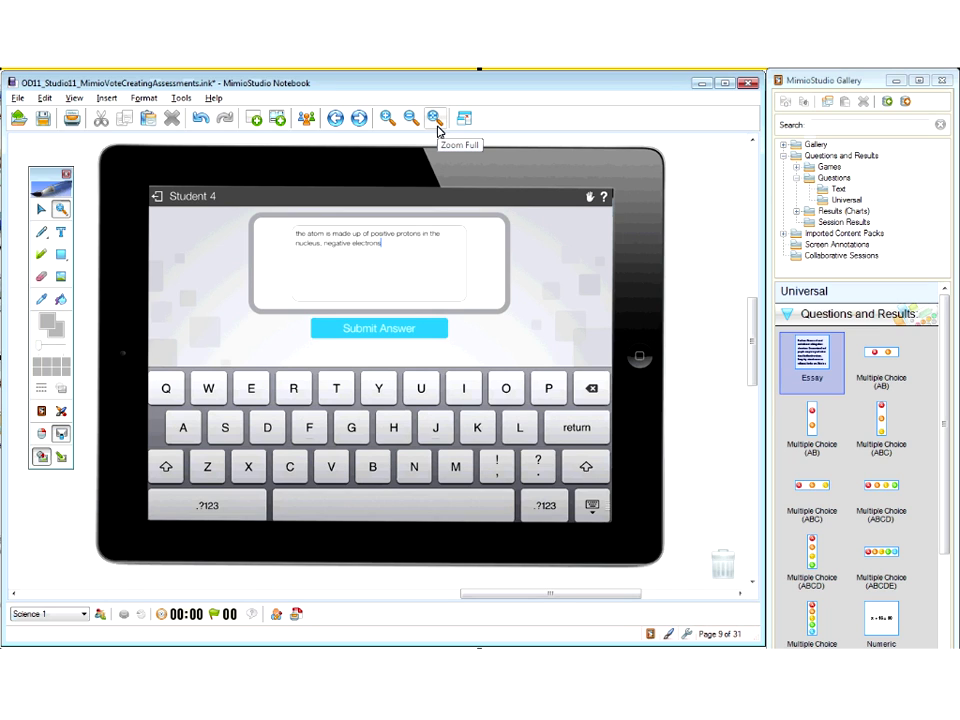
# Examine the numeric Pi question and its tablet response screen close up, starting from and returning to the full page
pyautogui.click(437, 127)
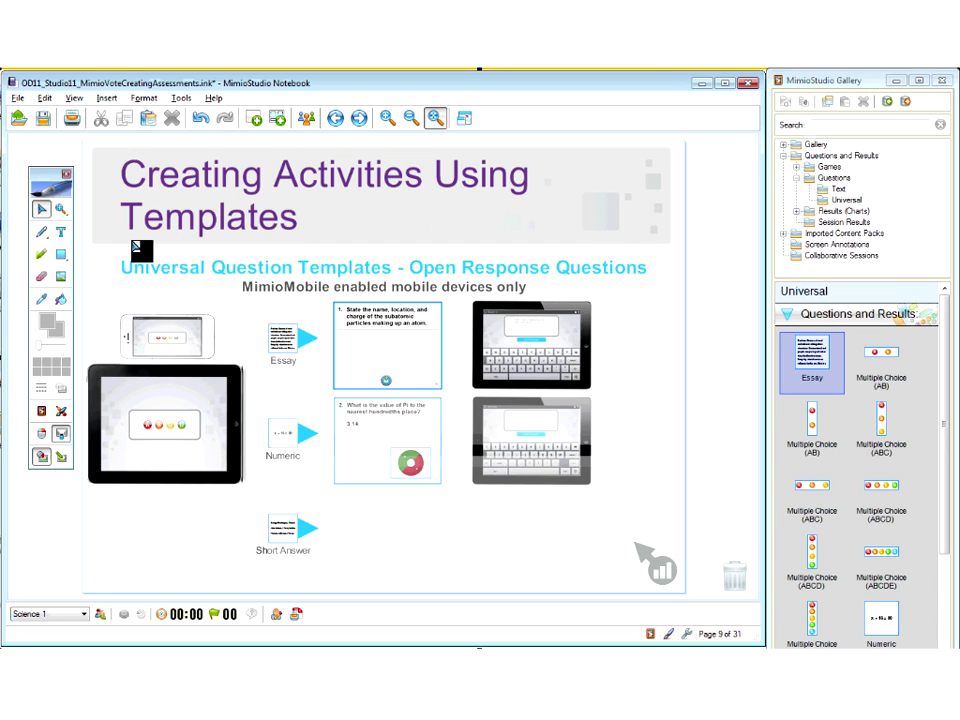
pyautogui.moveTo(304, 392); pyautogui.dragTo(615, 500)
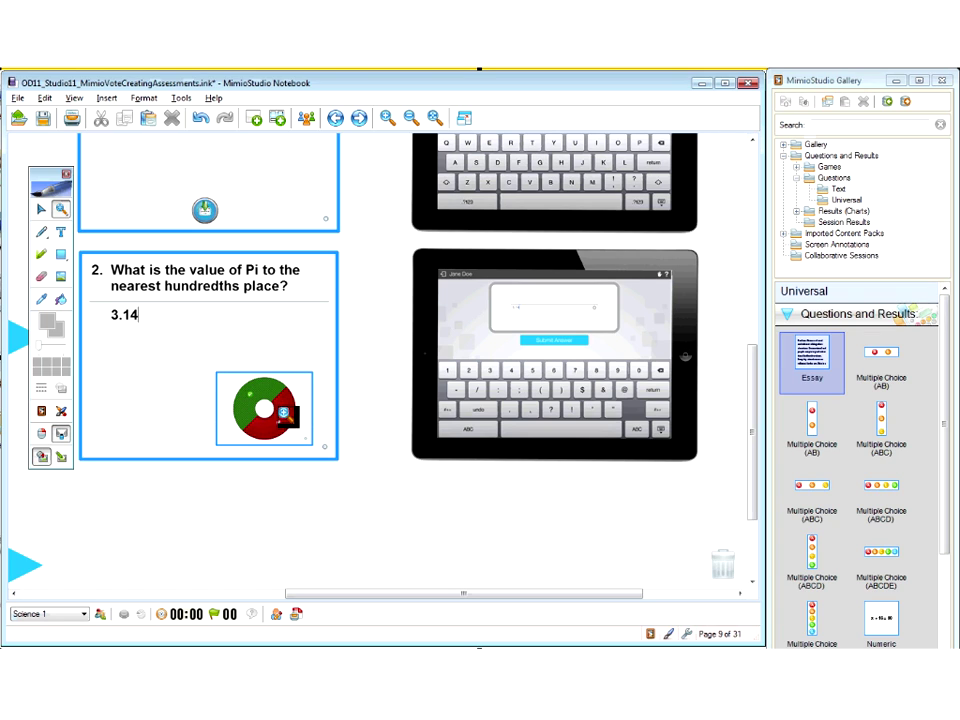
pyautogui.moveTo(412, 242); pyautogui.dragTo(706, 469)
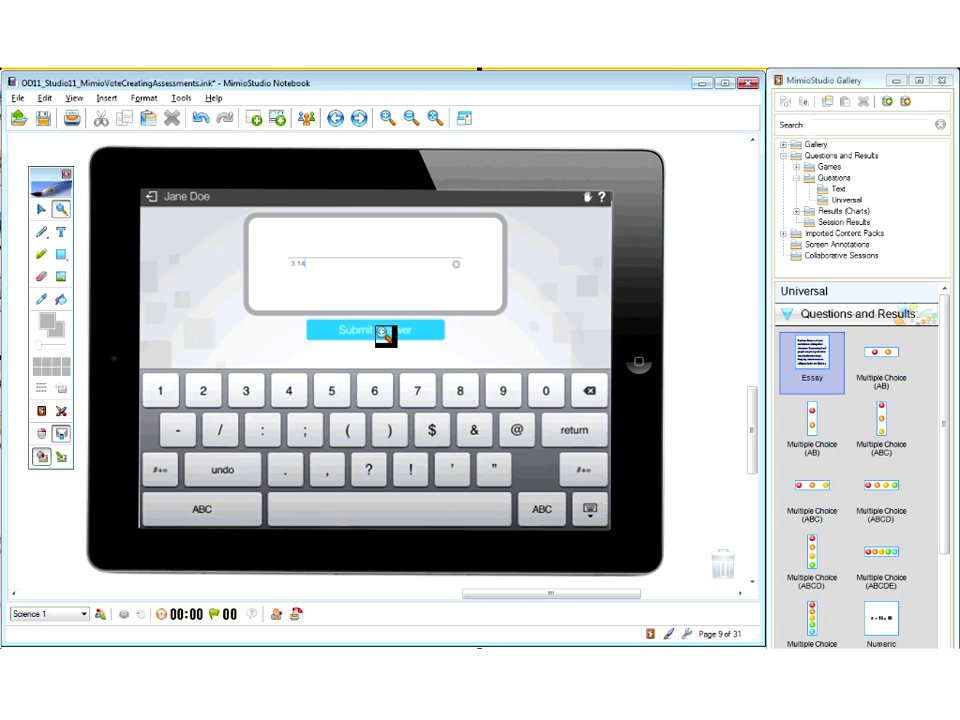
pyautogui.click(436, 118)
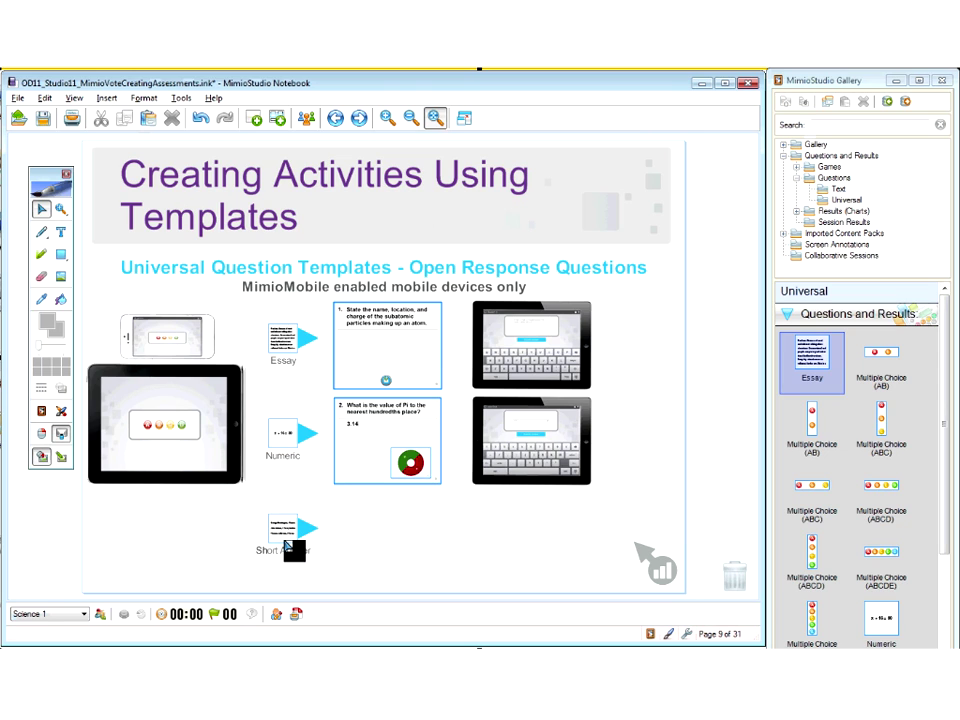
# Reveal the Short Answer example and examine its planets question and tablet response screen close up
pyautogui.click(287, 548)
pyautogui.click(61, 209)
pyautogui.moveTo(320, 486); pyautogui.dragTo(613, 588)
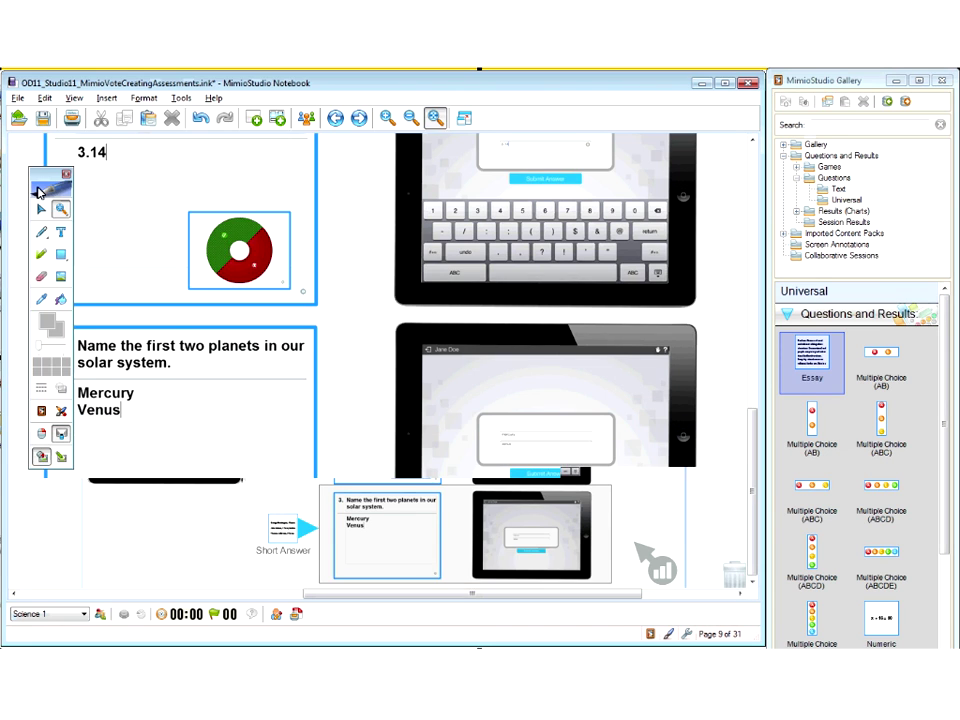
pyautogui.click(40, 190)
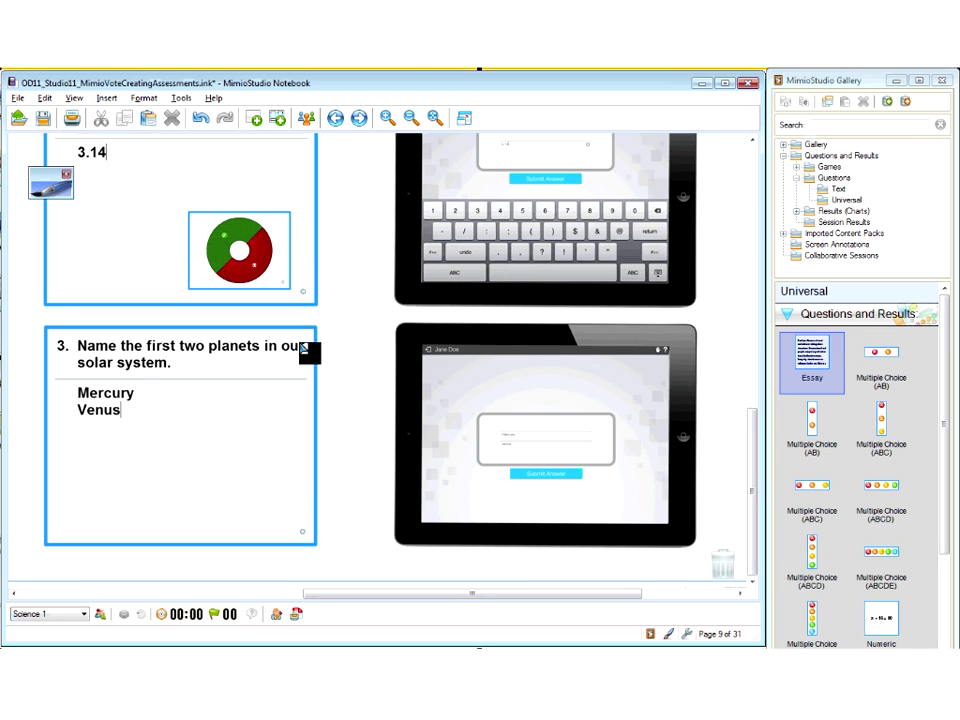
pyautogui.moveTo(387, 318); pyautogui.dragTo(338, 357)
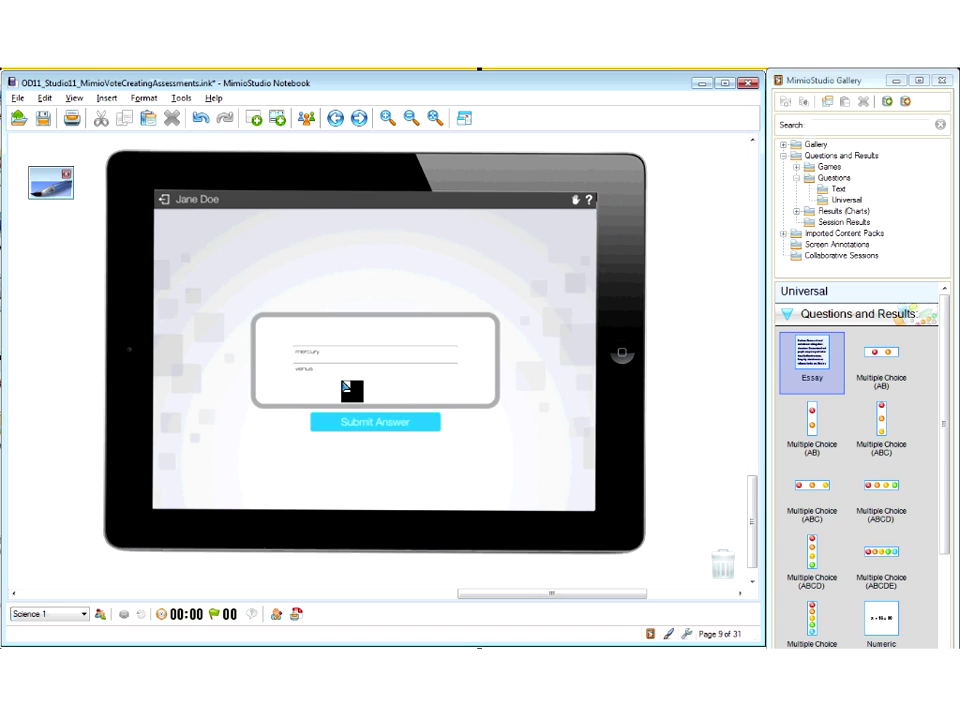
pyautogui.click(445, 122)
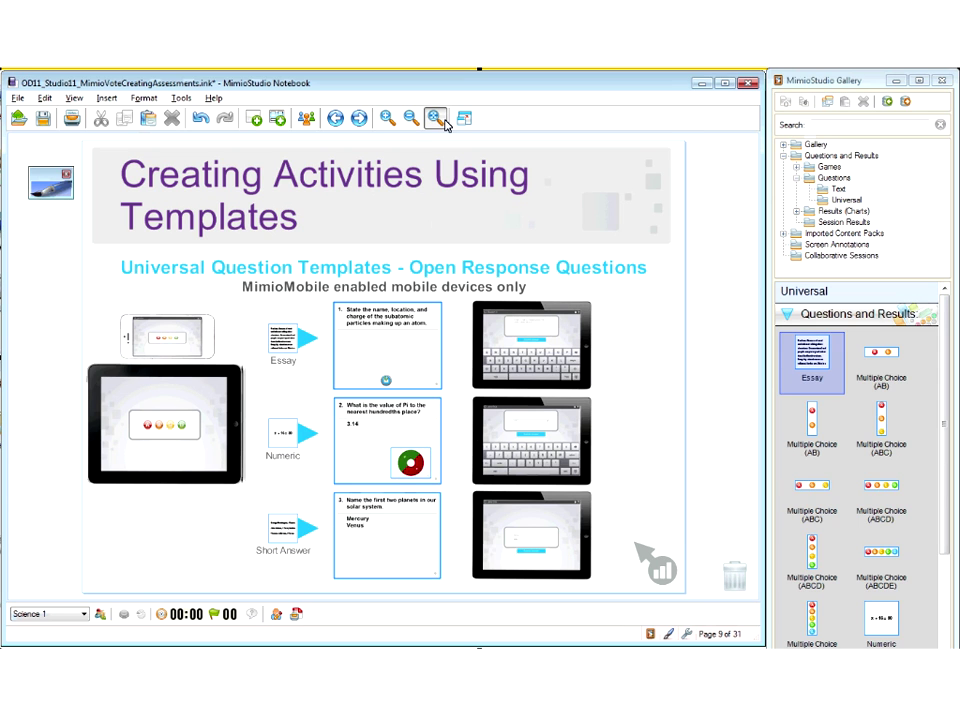
# Reveal the gradebook results picture for the open response questions on the page
pyautogui.click(44, 184)
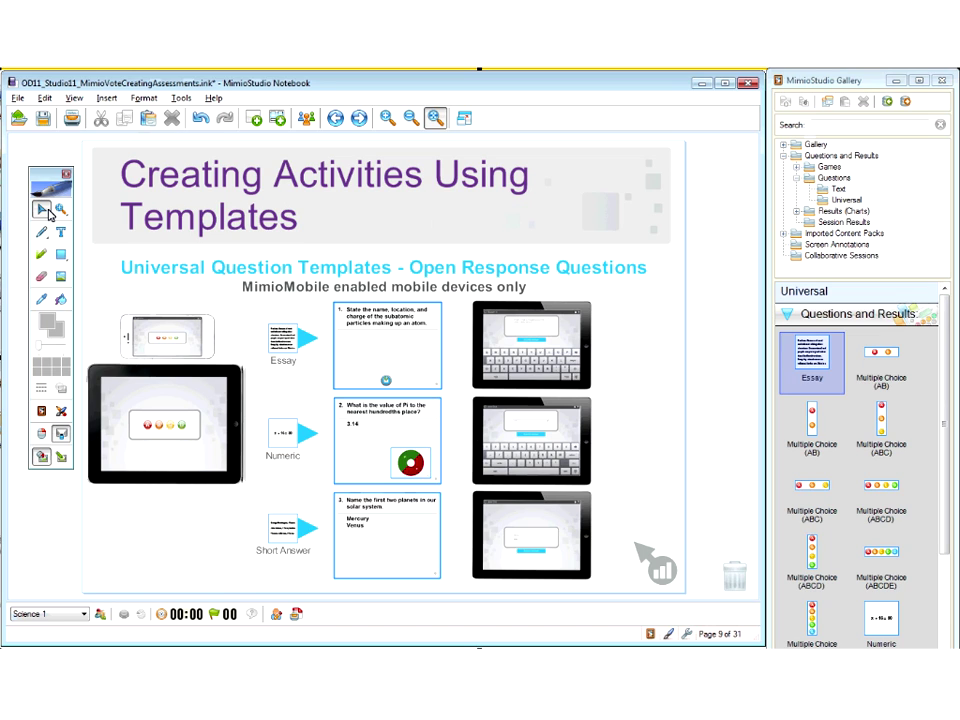
pyautogui.click(655, 565)
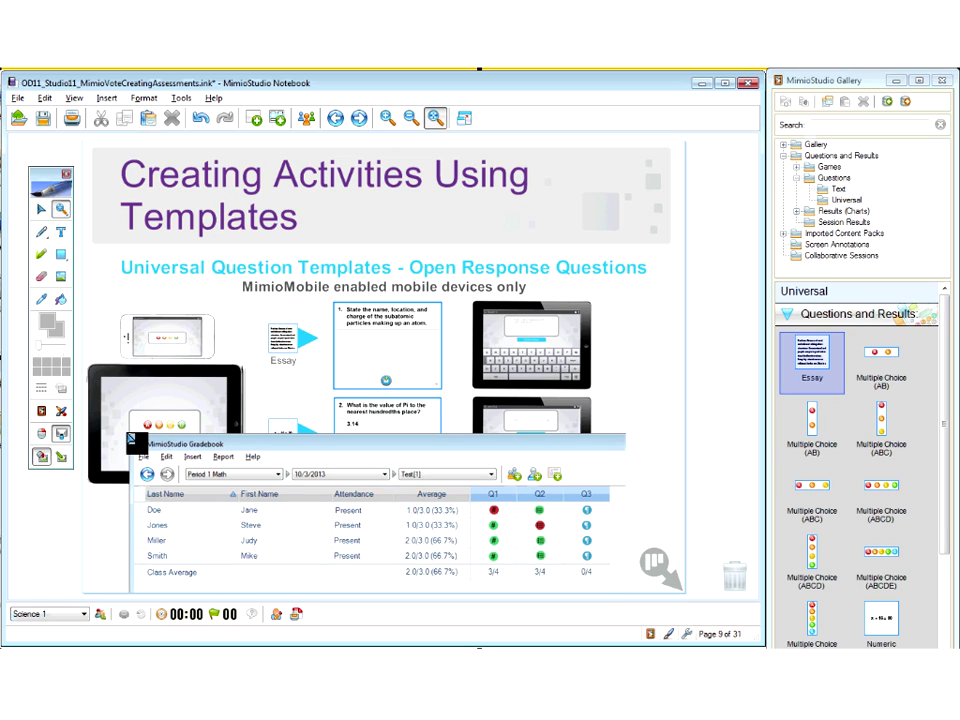
# Examine the gradebook results picture close up, return to the full page and move on through the pages
pyautogui.click(628, 600)
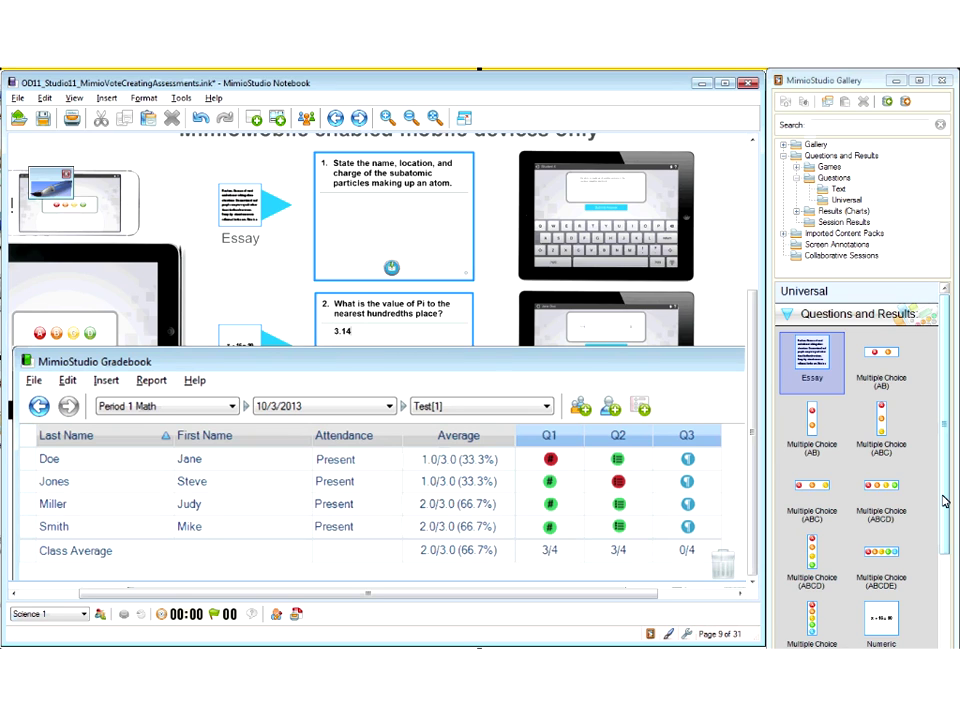
pyautogui.moveTo(944, 501); pyautogui.dragTo(944, 514)
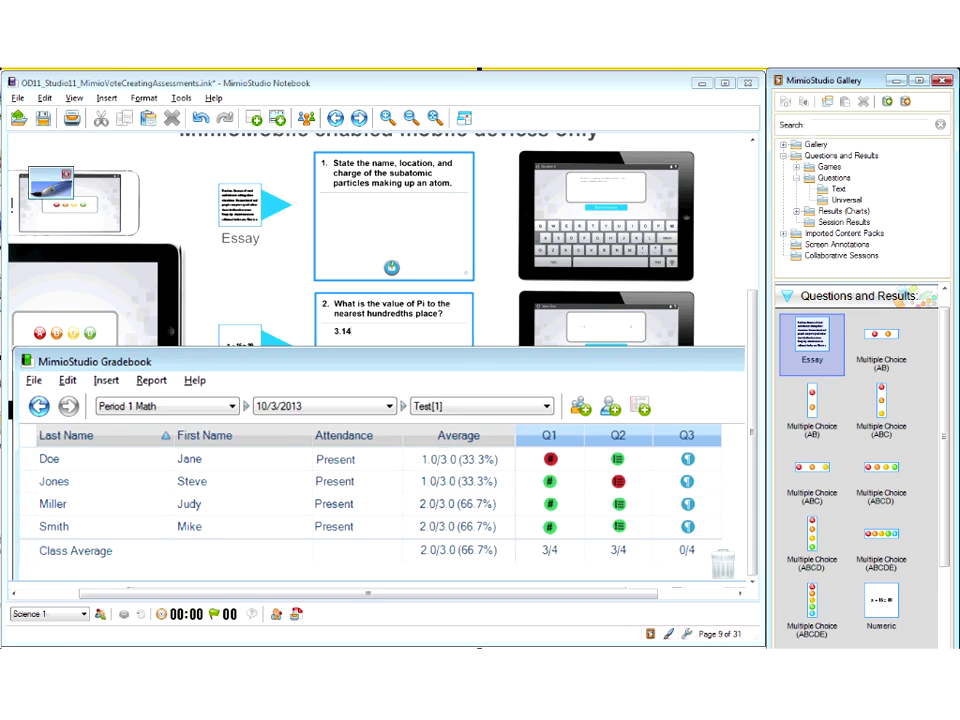
pyautogui.click(434, 117)
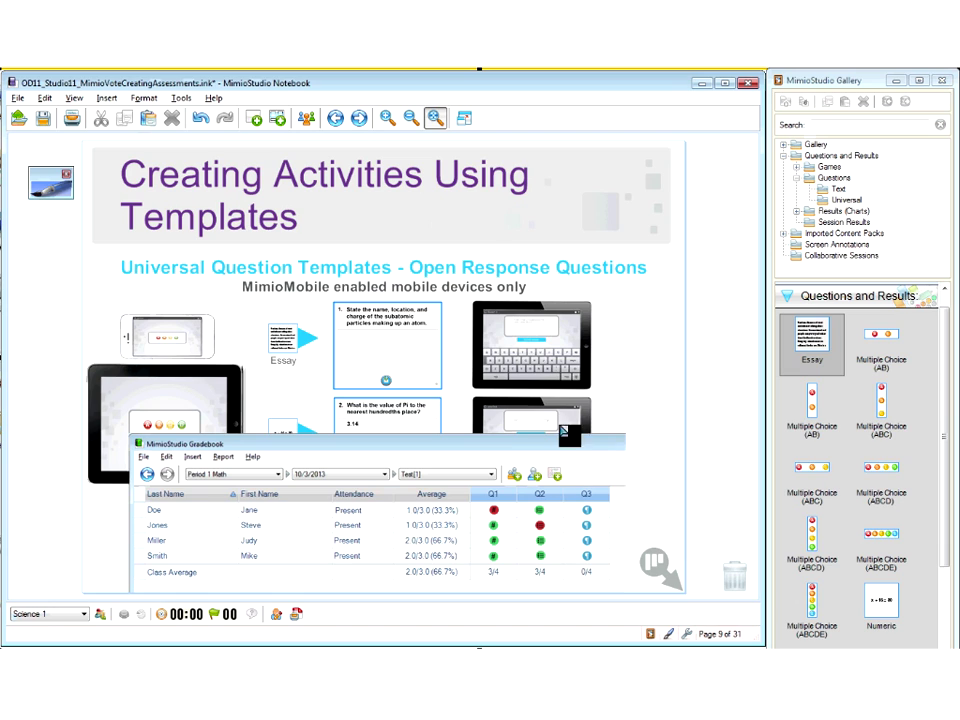
pyautogui.click(359, 120)
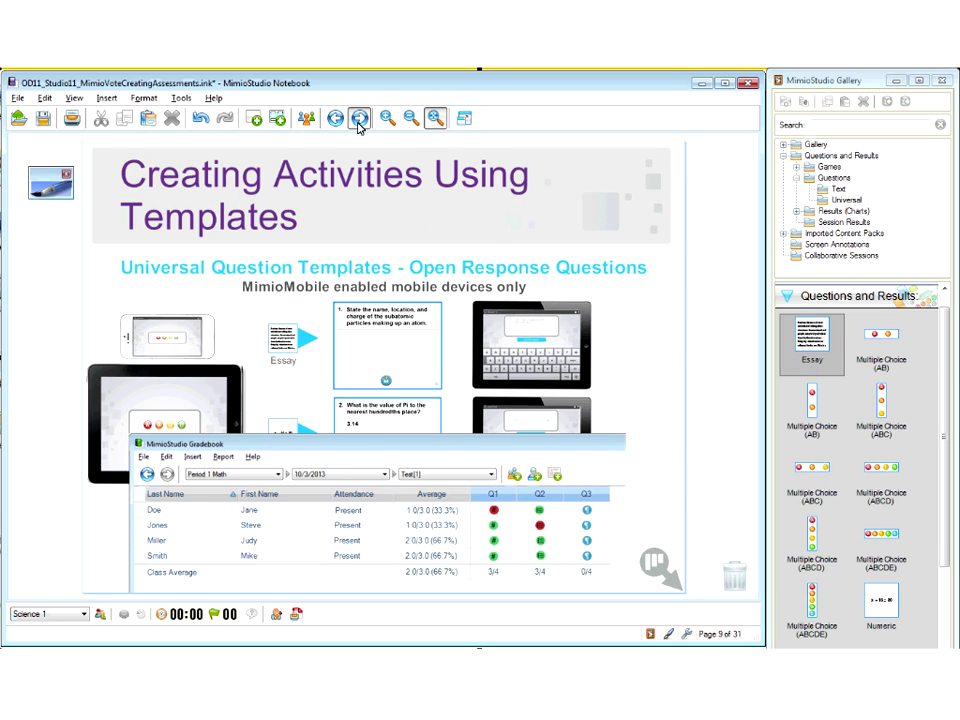
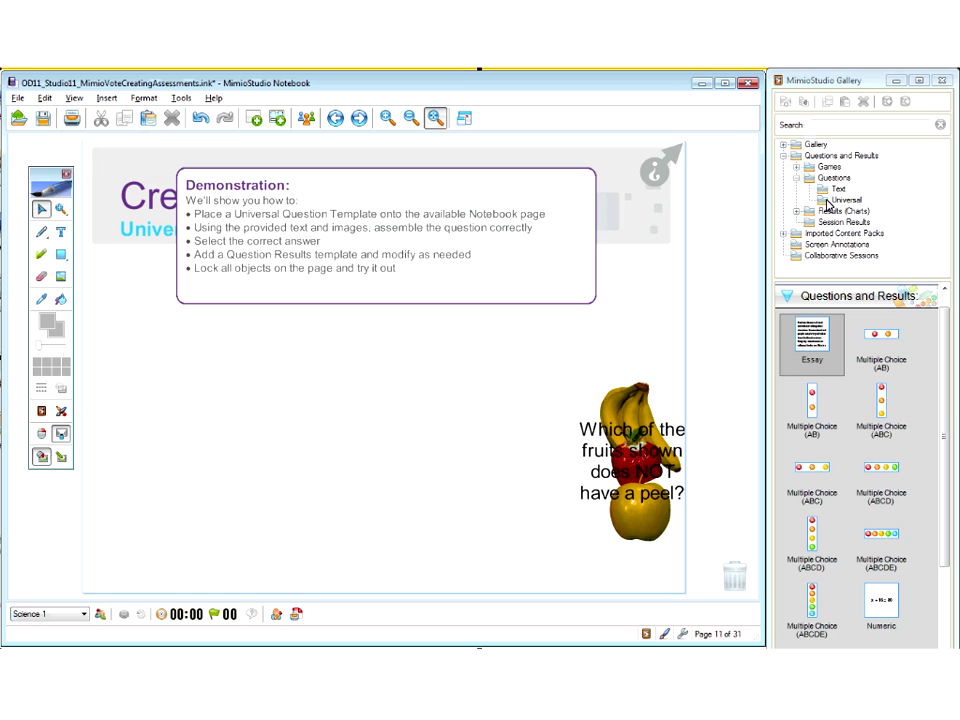
# Move the question text about the peel off the fruit pictures to the middle of the page
pyautogui.moveTo(812, 400); pyautogui.dragTo(527, 449)
# Add a sample text reading "dfdfg" above the question and delete it
pyautogui.click(60, 233)
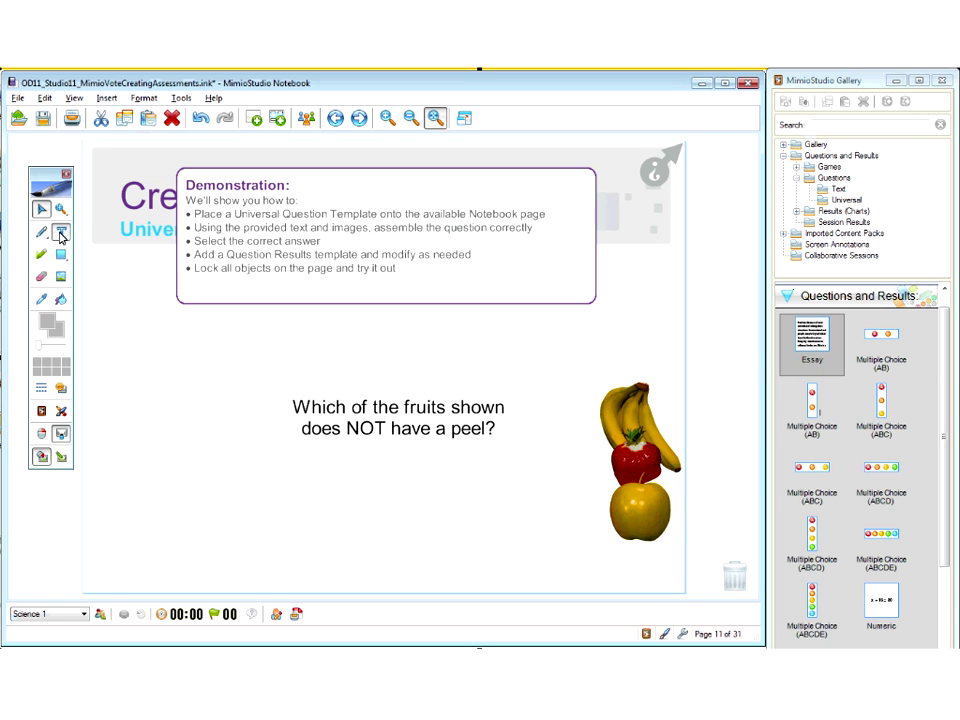
pyautogui.click(140, 330)
pyautogui.write('dfdfg')
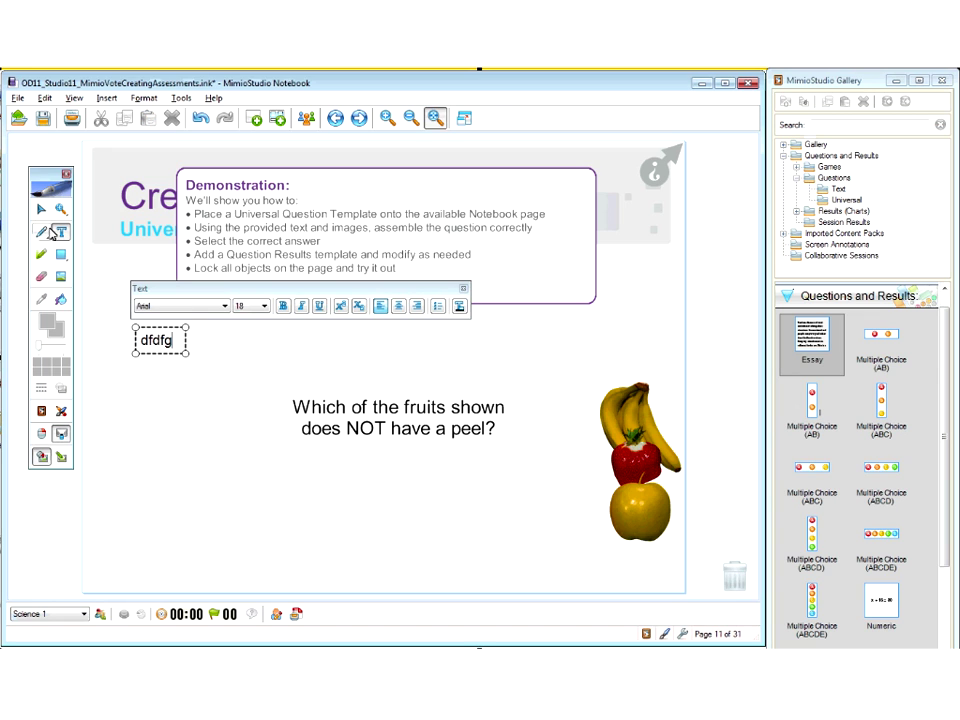
pyautogui.press('Escape')
pyautogui.click(157, 345)
pyautogui.press('Delete')
# Widen the question text box and spread the bananas, strawberry and apple in a row beneath it
pyautogui.click(286, 440)
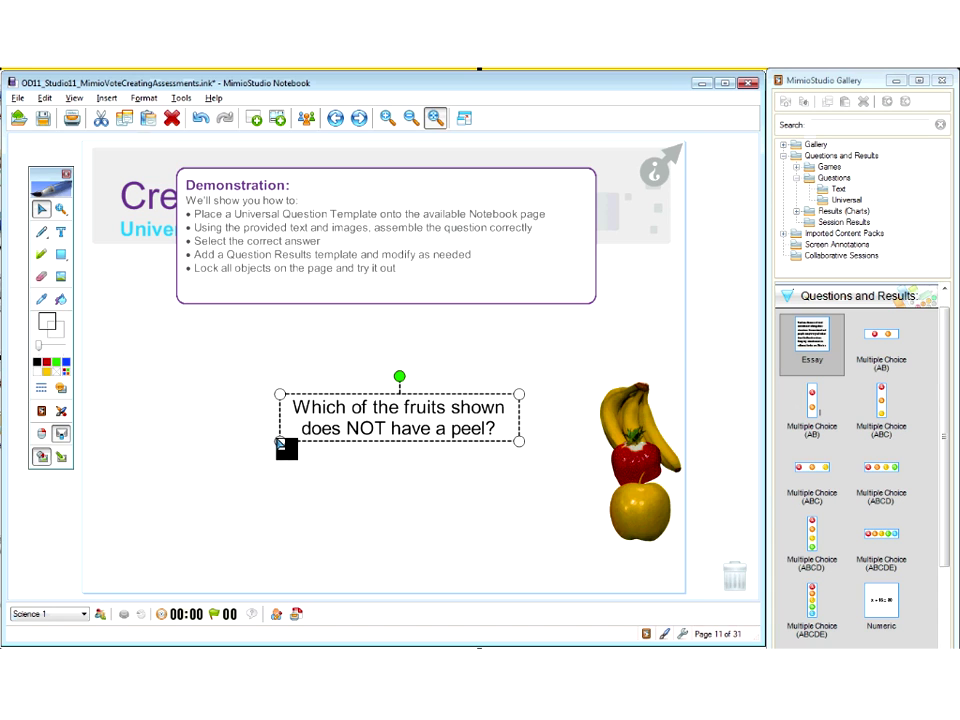
pyautogui.moveTo(280, 441); pyautogui.dragTo(225, 457)
pyautogui.click(380, 443)
pyautogui.moveTo(608, 452); pyautogui.dragTo(245, 530)
pyautogui.moveTo(638, 462); pyautogui.dragTo(392, 515)
pyautogui.moveTo(612, 538); pyautogui.dragTo(528, 553)
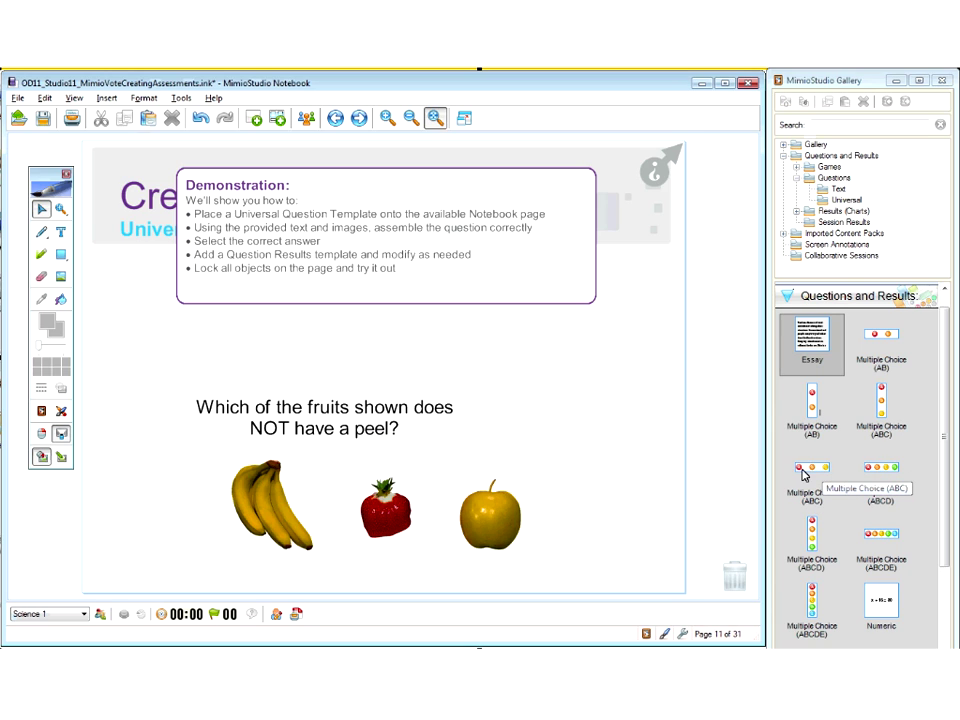
# Place the horizontal Universal Multiple Choice (ABC) template on the page and reshape it into a long, low strip
pyautogui.click(846, 200)
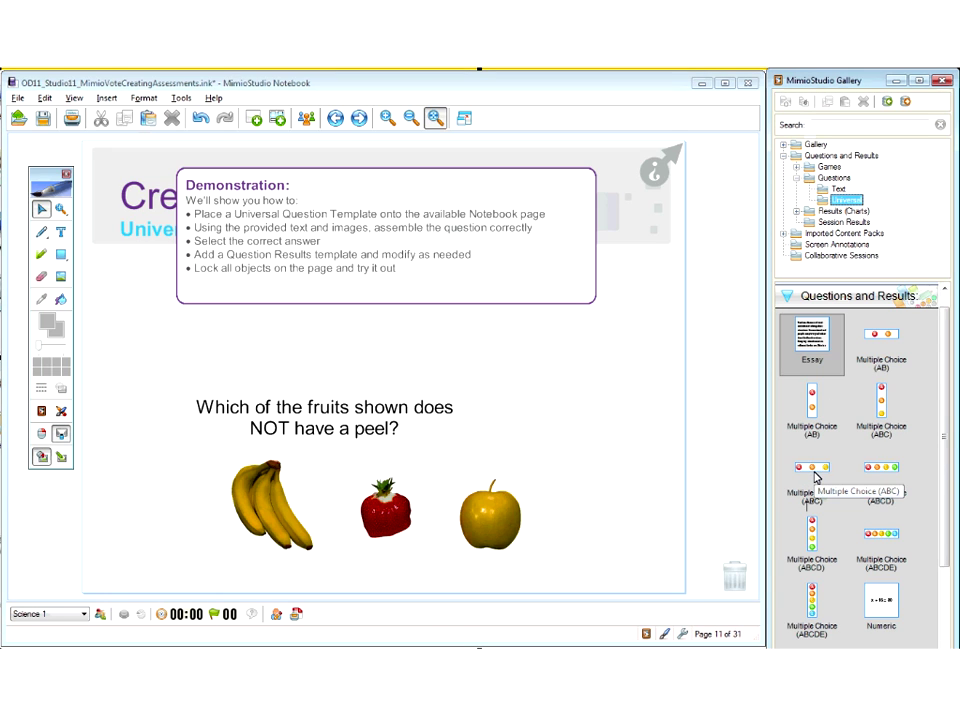
pyautogui.click(815, 477)
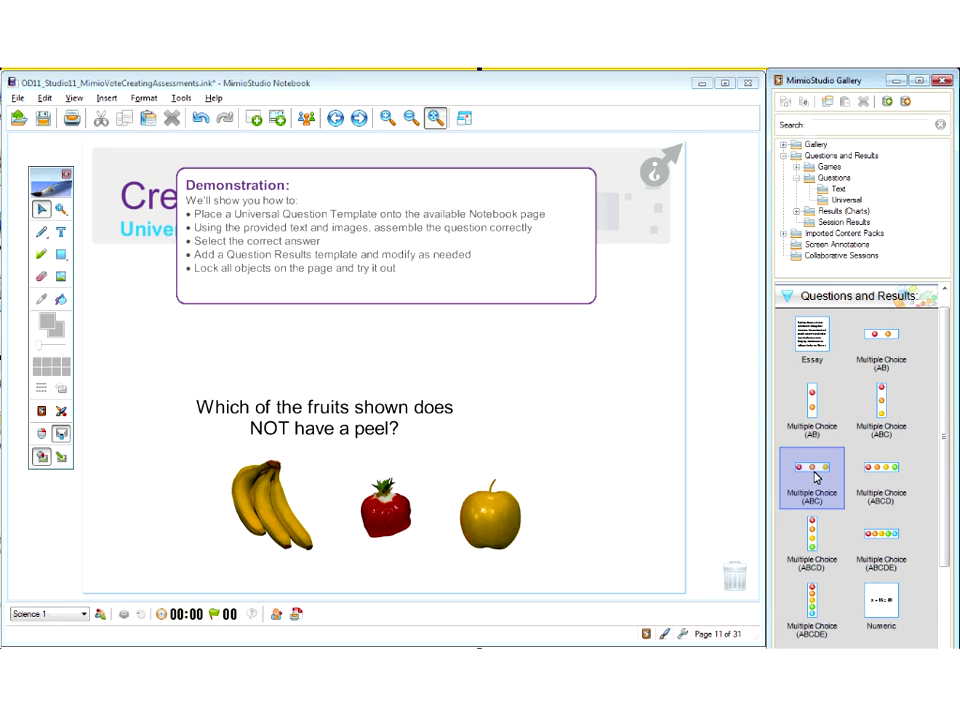
pyautogui.moveTo(815, 474); pyautogui.dragTo(467, 394)
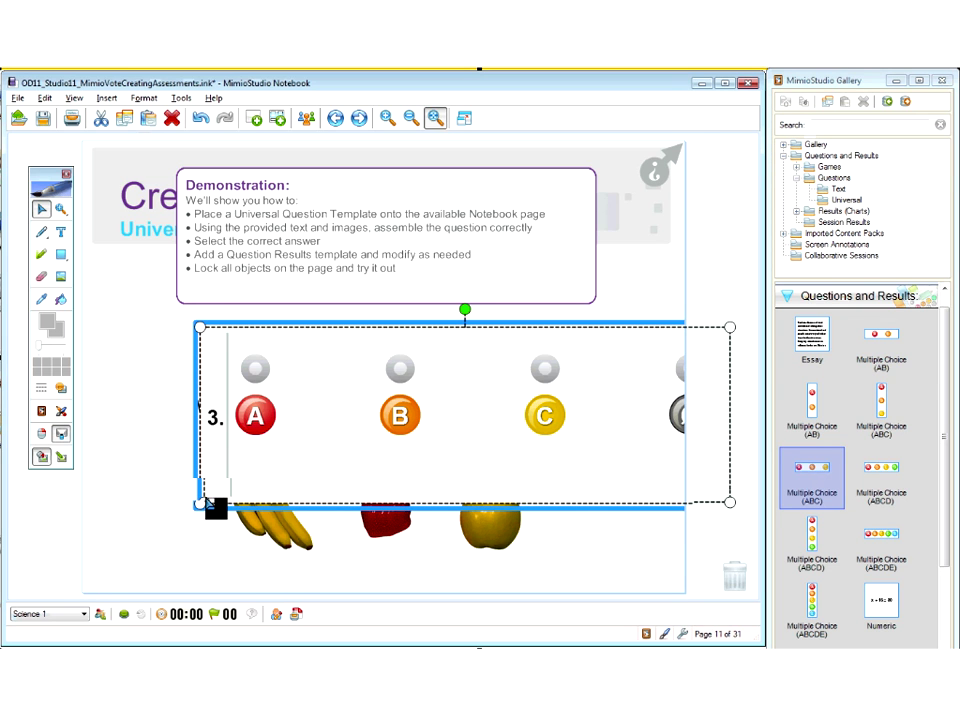
pyautogui.moveTo(222, 500); pyautogui.dragTo(344, 422)
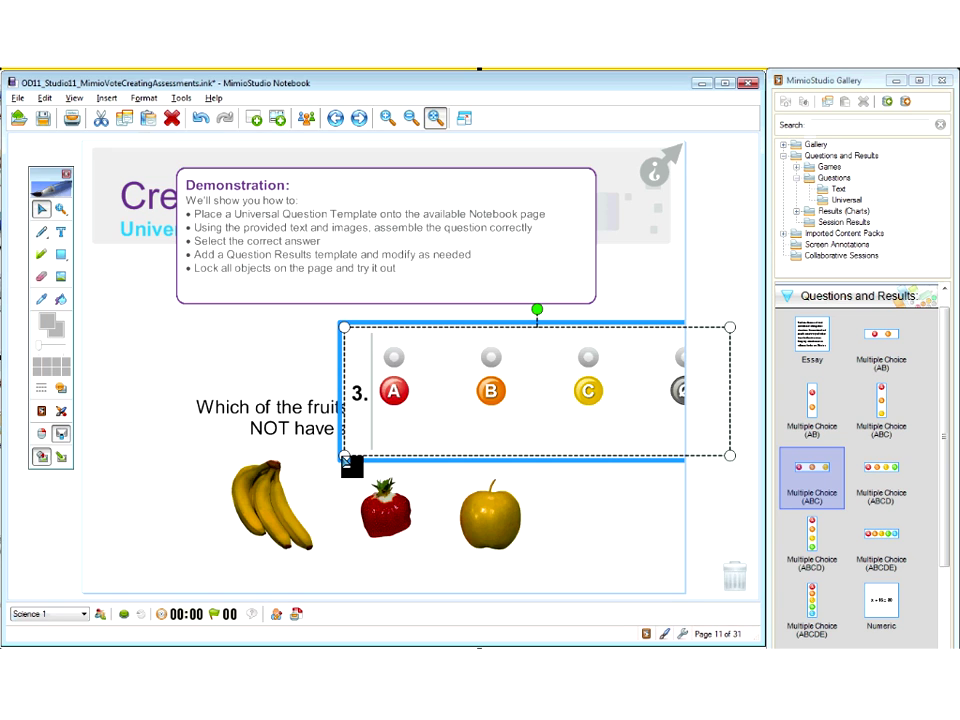
pyautogui.moveTo(345, 459); pyautogui.dragTo(212, 398)
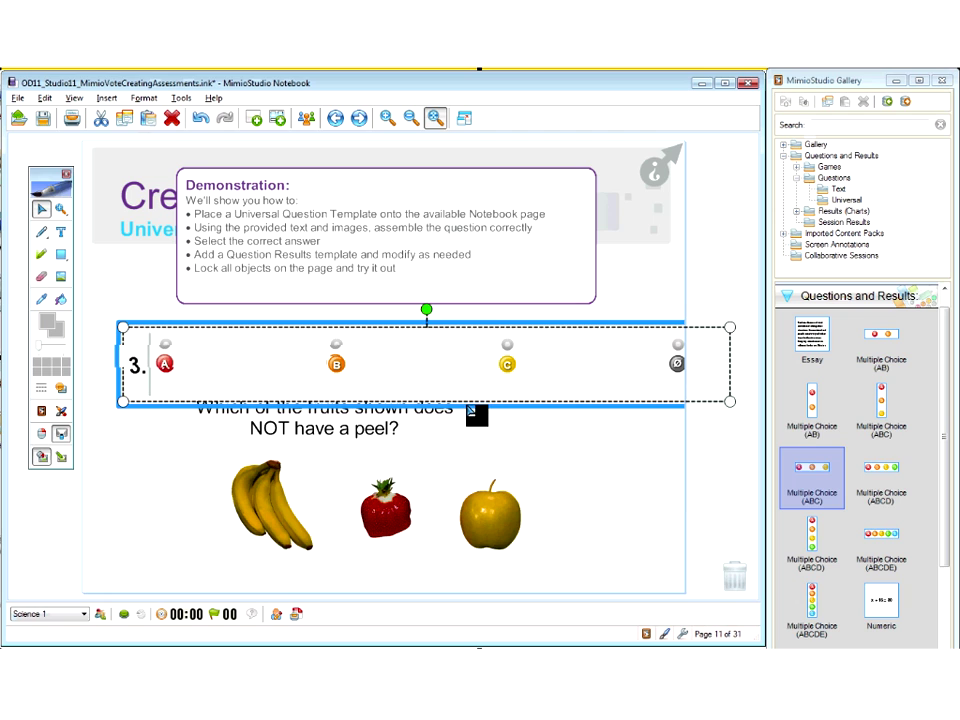
# Arrange the question text directly above the answer template and move the bananas below the template
pyautogui.click(440, 400)
pyautogui.click(321, 416)
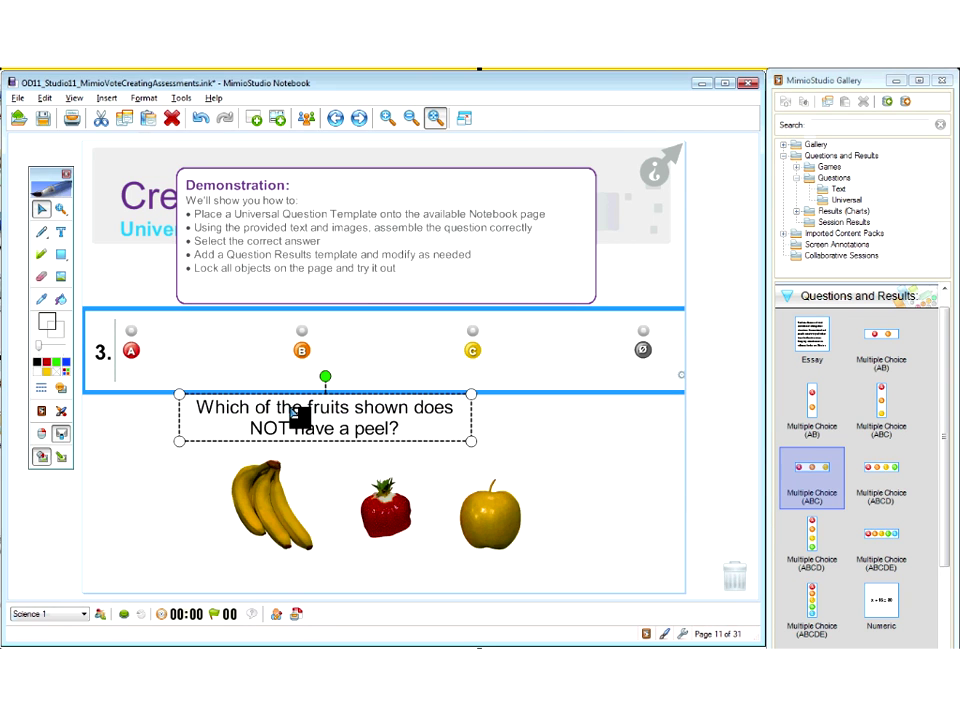
pyautogui.moveTo(300, 418); pyautogui.dragTo(268, 358)
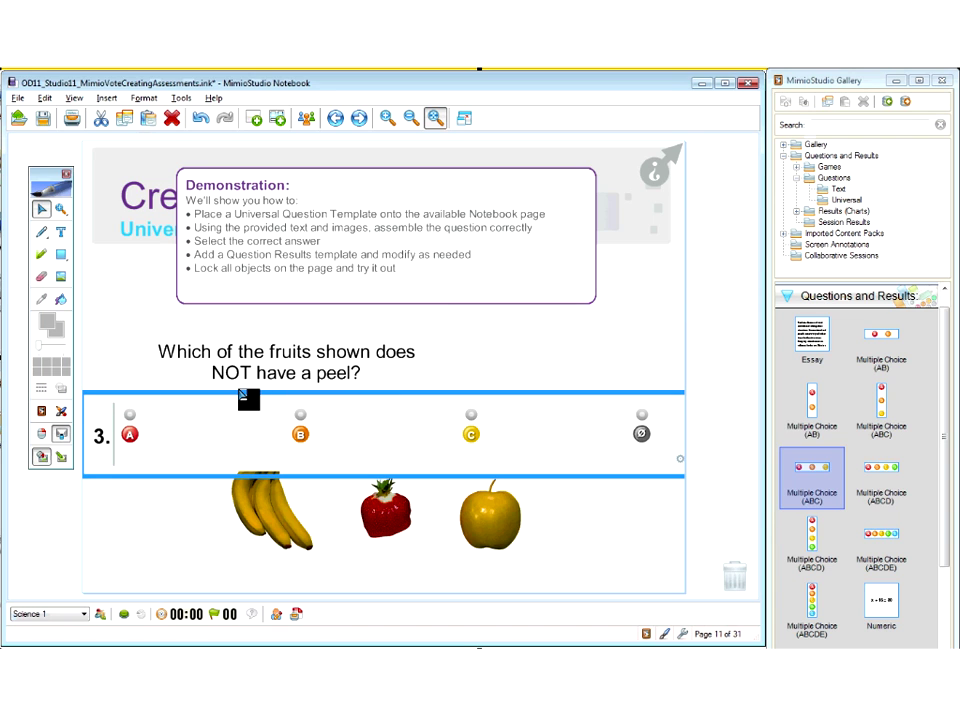
pyautogui.click(270, 512)
pyautogui.moveTo(270, 512); pyautogui.dragTo(217, 538)
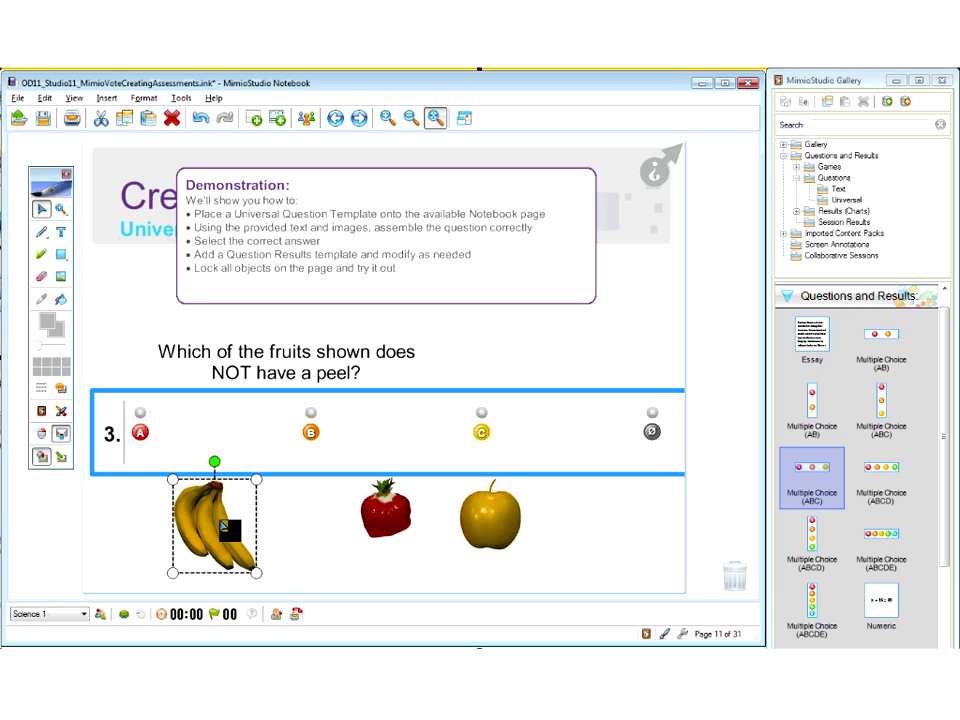
pyautogui.click(146, 470)
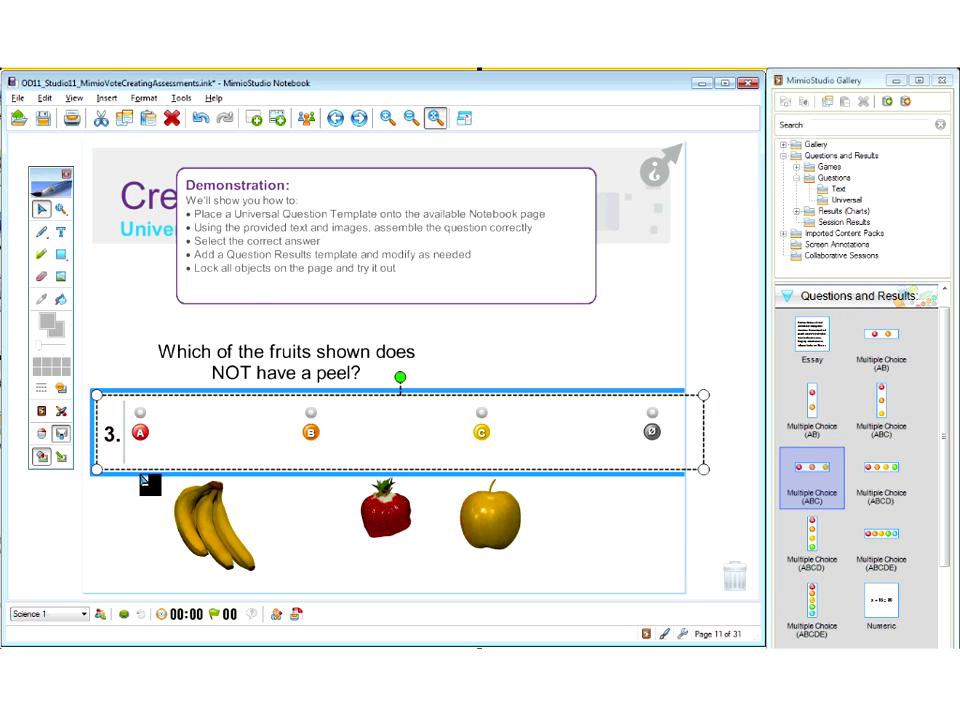
pyautogui.click(144, 480)
pyautogui.moveTo(206, 401)
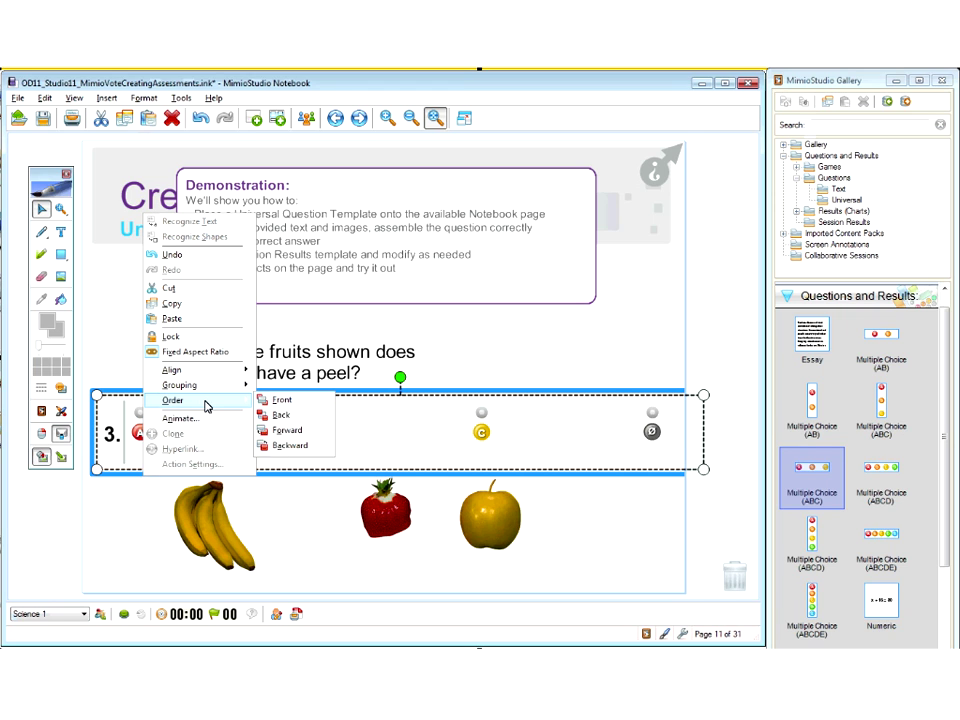
pyautogui.click(135, 505)
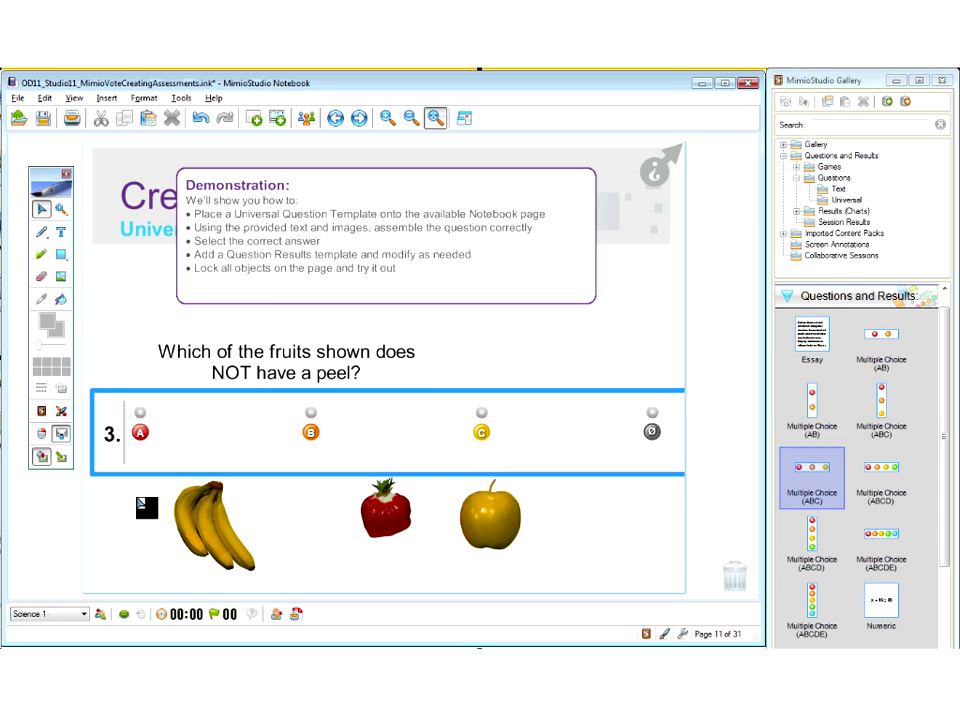
# Bring the bananas, strawberry and apple pictures to the front together
pyautogui.moveTo(137, 500); pyautogui.dragTo(502, 550)
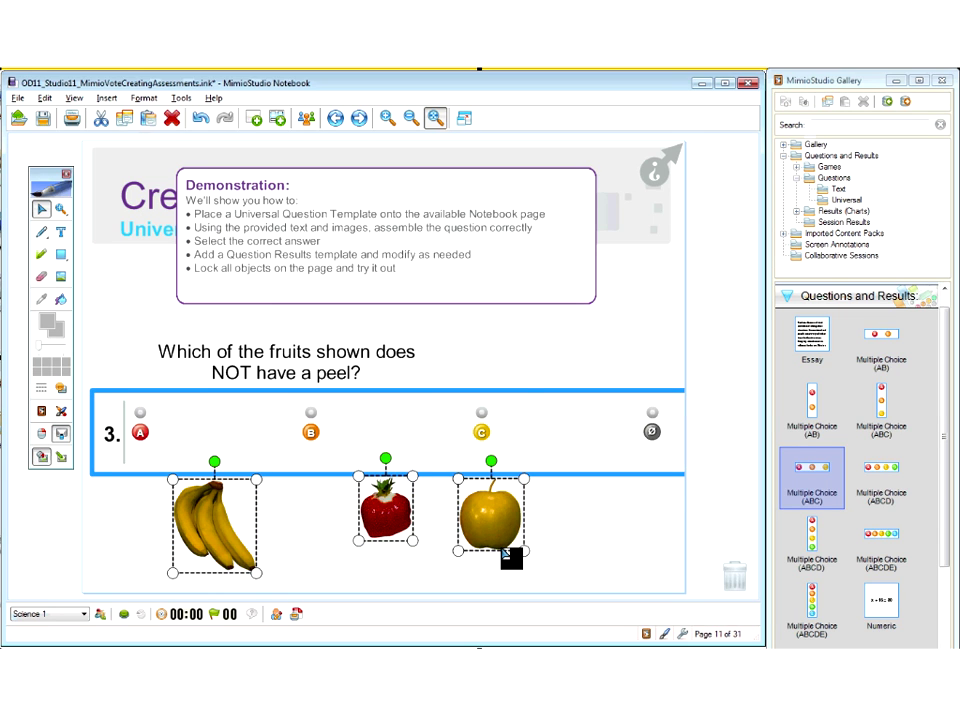
pyautogui.rightClick(506, 549)
pyautogui.moveTo(560, 473)
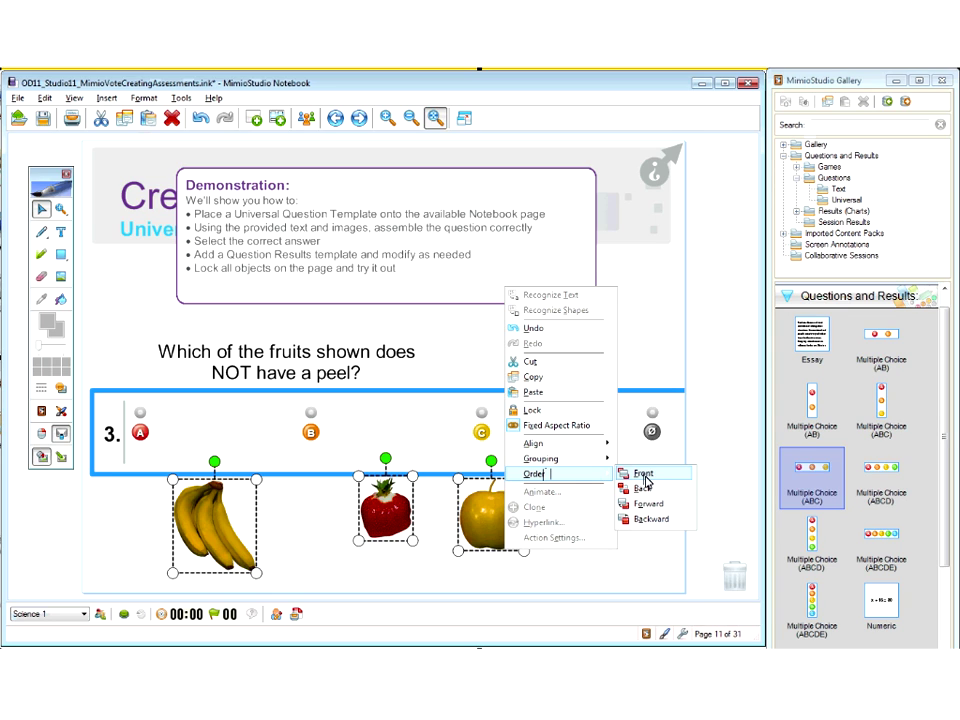
pyautogui.click(645, 477)
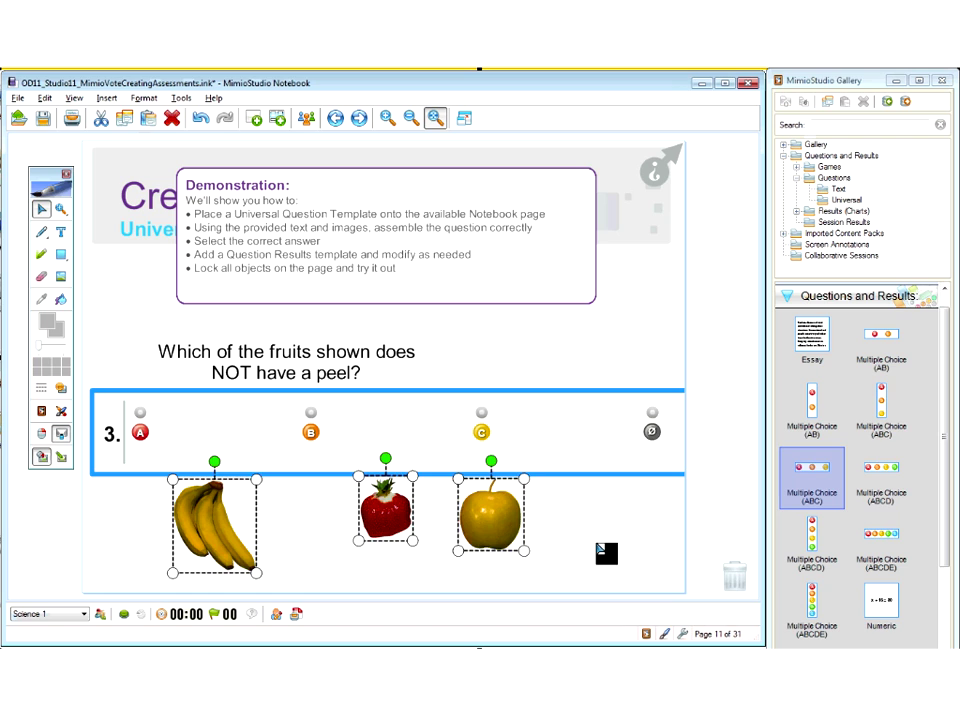
pyautogui.click(599, 546)
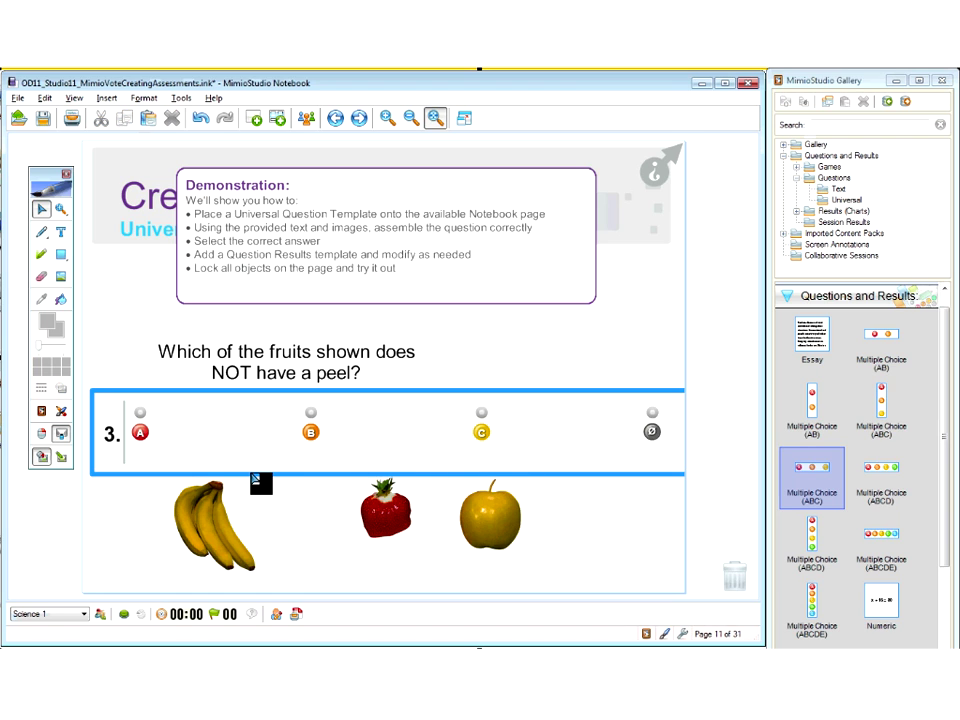
# Place the bananas beside answer A, the strawberry beside B and the apple beside C in the template
pyautogui.click(215, 548)
pyautogui.moveTo(213, 546); pyautogui.dragTo(195, 460)
pyautogui.moveTo(385, 510); pyautogui.dragTo(364, 460)
pyautogui.moveTo(500, 523); pyautogui.dragTo(545, 470)
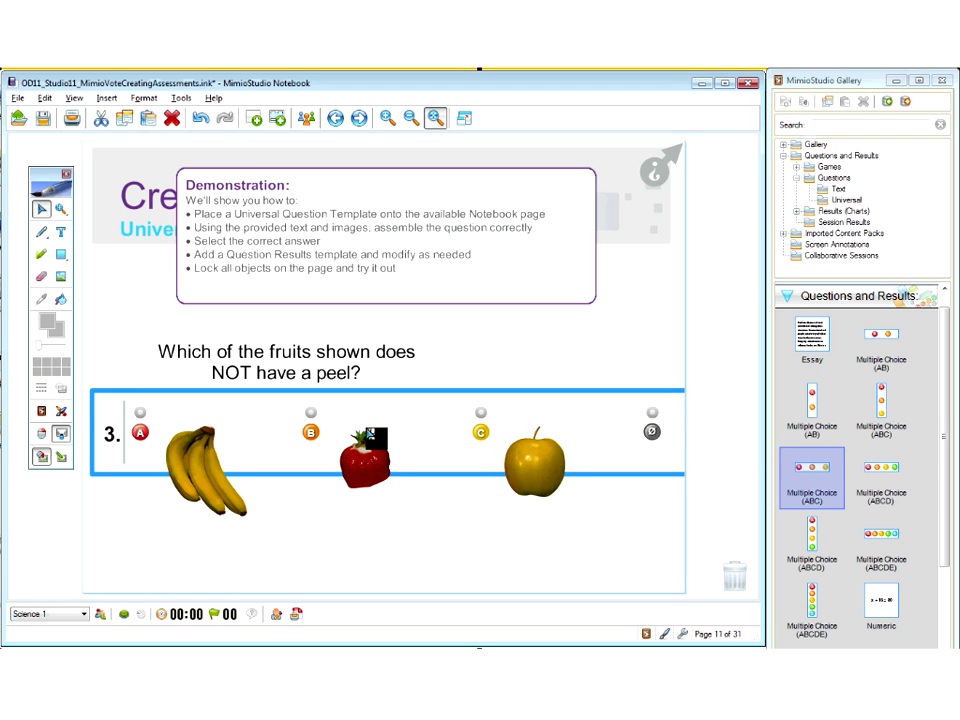
# Format the question text as bold, light blue and size 28, and widen its text box above the answers
pyautogui.doubleClick(247, 368)
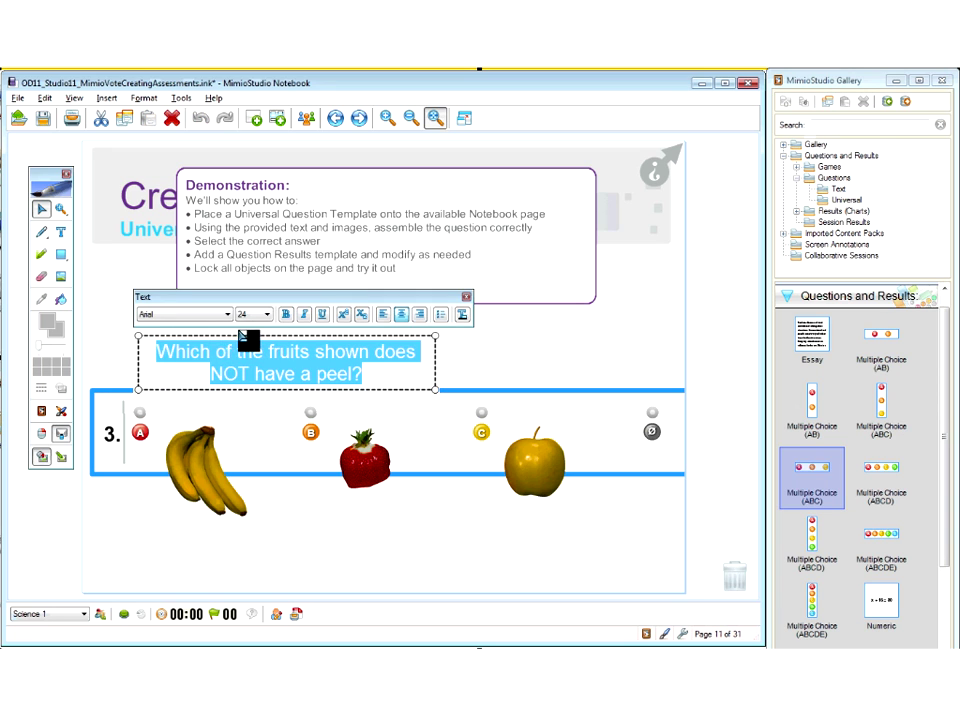
pyautogui.click(285, 315)
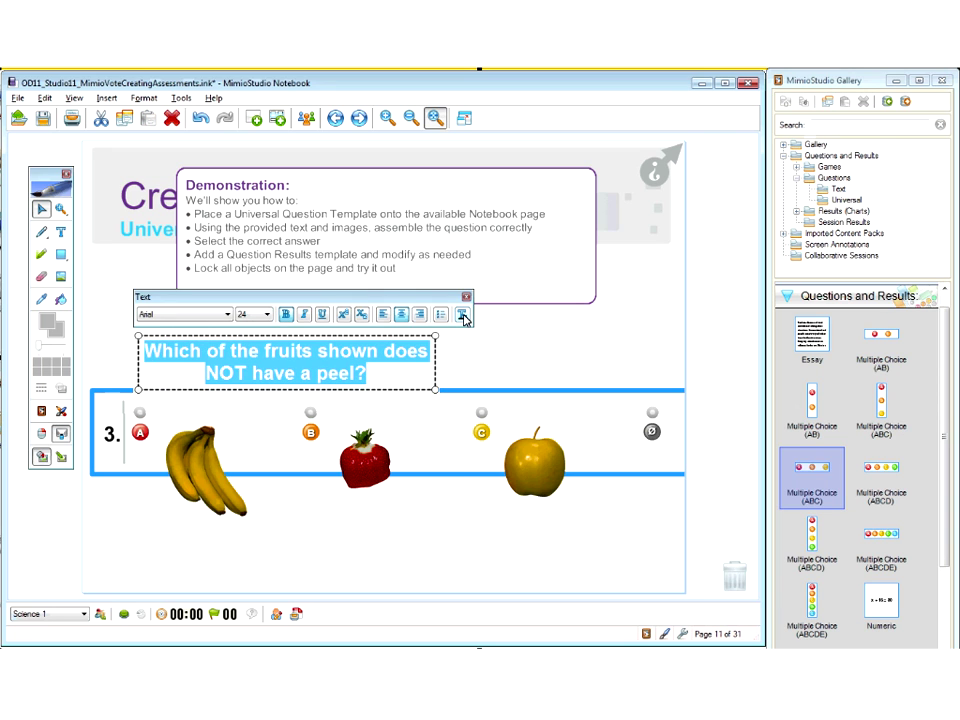
pyautogui.click(464, 318)
pyautogui.click(333, 455)
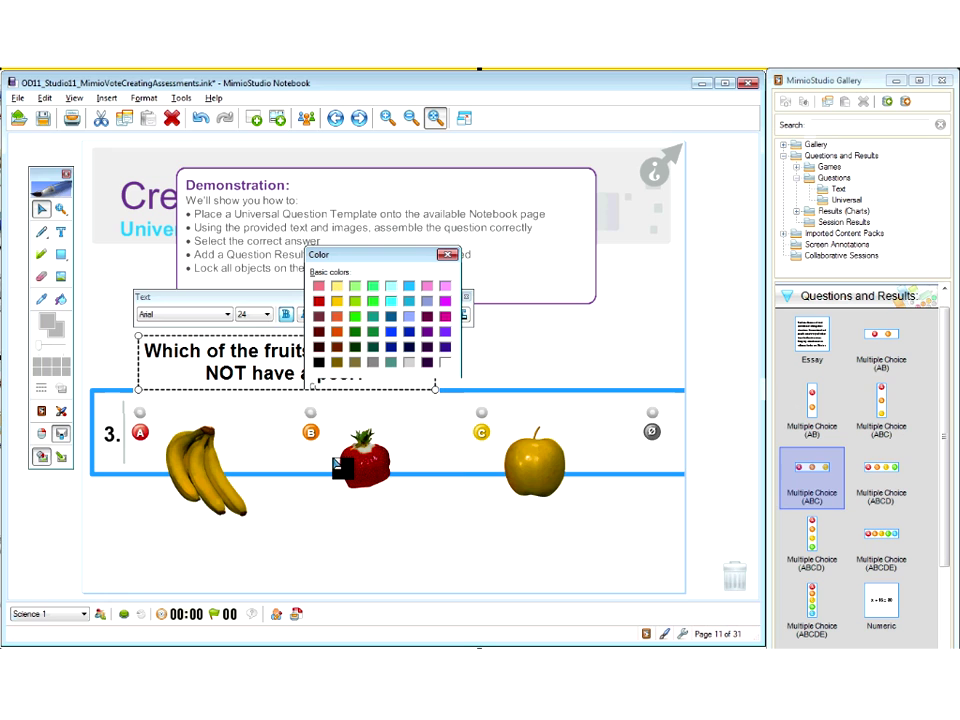
pyautogui.click(262, 314)
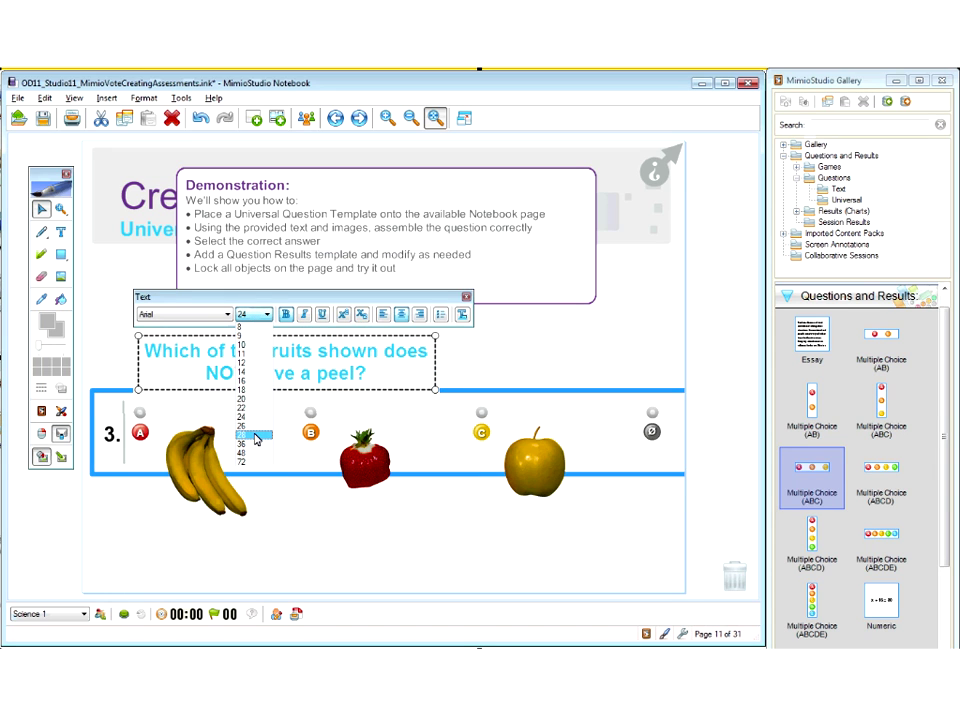
pyautogui.click(256, 437)
pyautogui.moveTo(436, 390); pyautogui.dragTo(493, 395)
pyautogui.moveTo(448, 363); pyautogui.dragTo(430, 355)
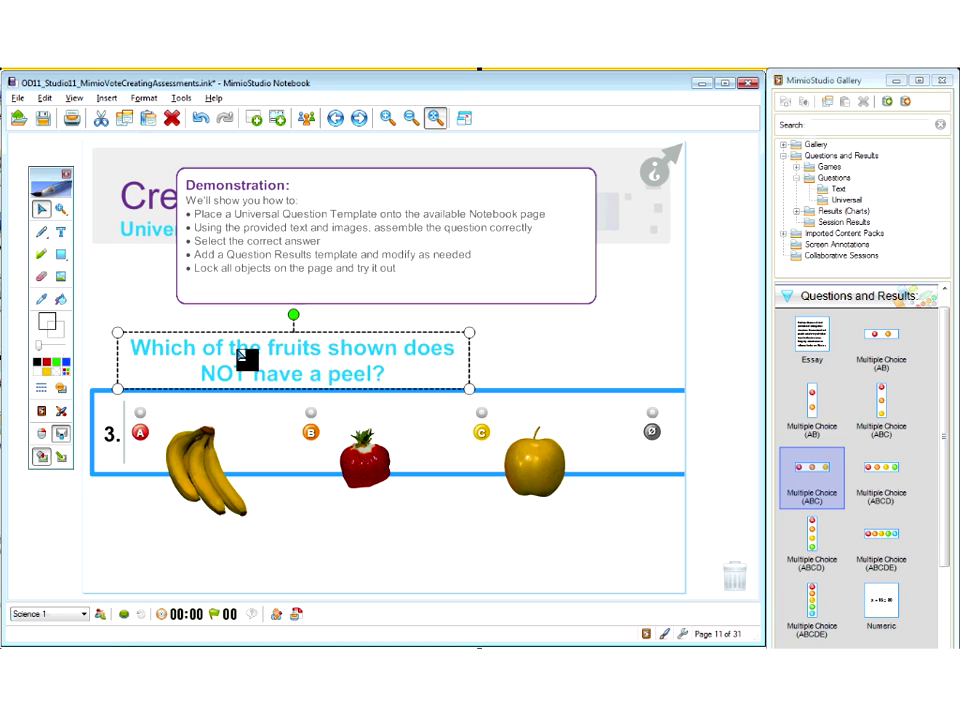
# Mark B, the strawberry, as the correct answer and hide the answer indicators
pyautogui.click(406, 570)
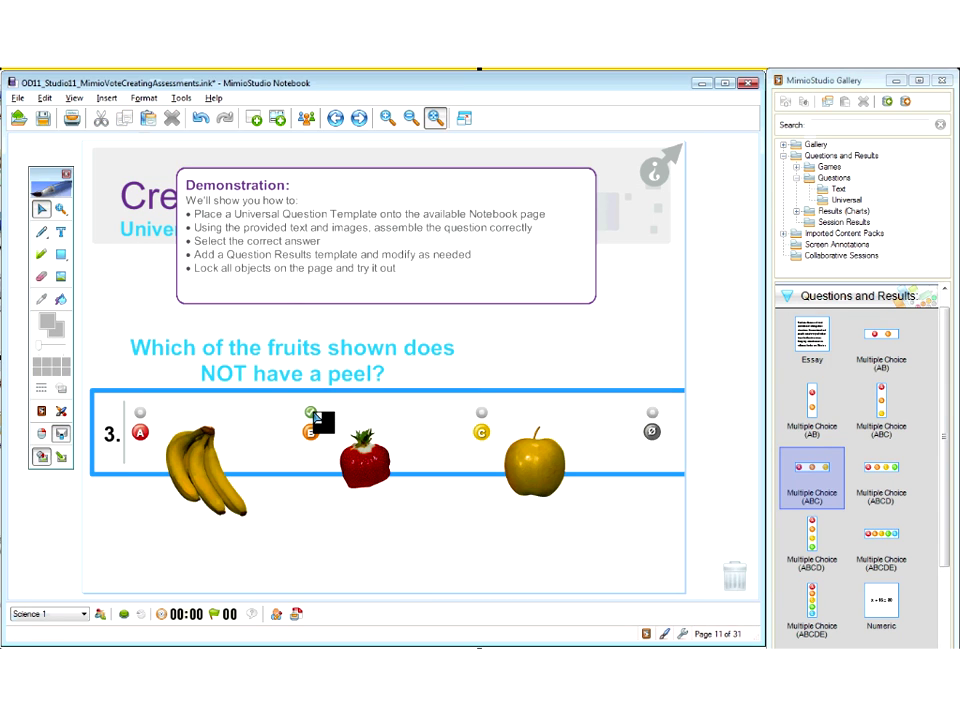
pyautogui.click(332, 522)
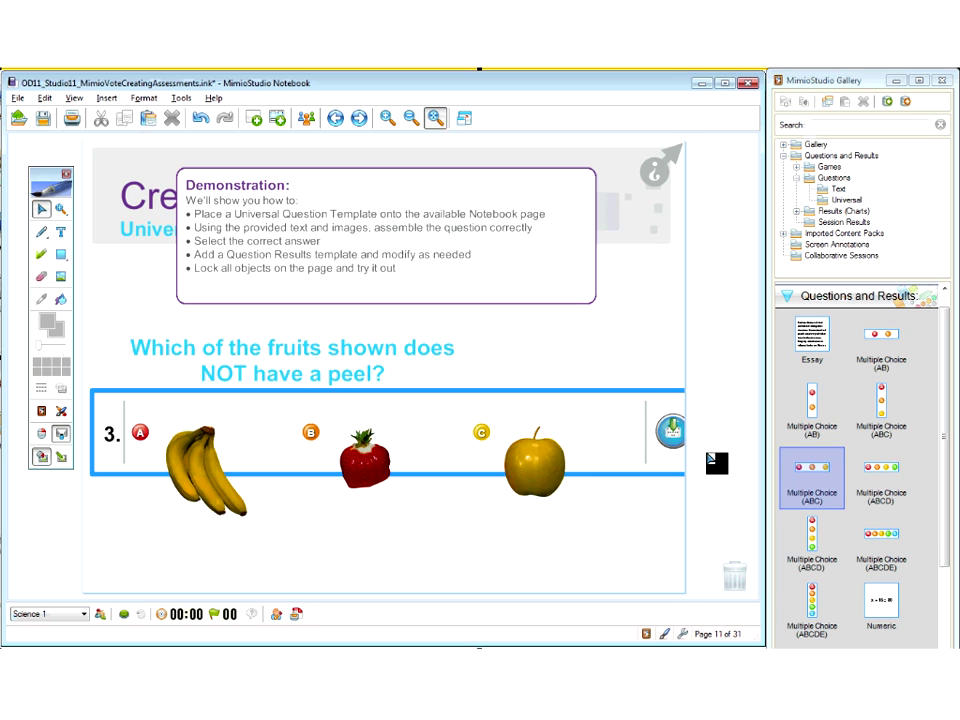
# Resize the answer template to fit inside the page and realign the three fruits beside their answer letters
pyautogui.click(655, 473)
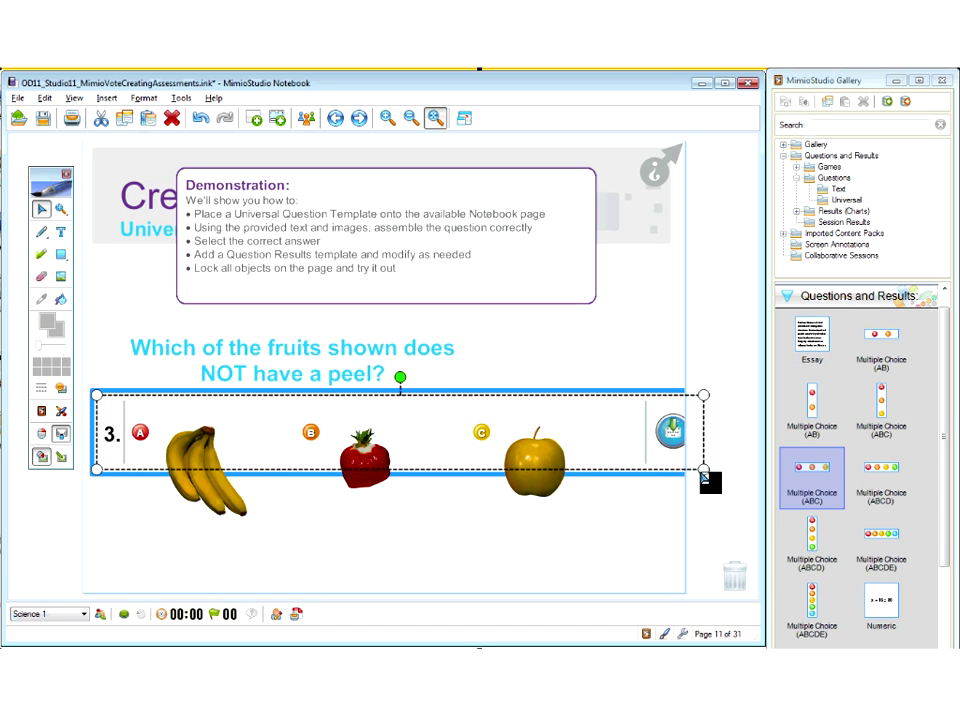
pyautogui.moveTo(702, 472); pyautogui.dragTo(618, 532)
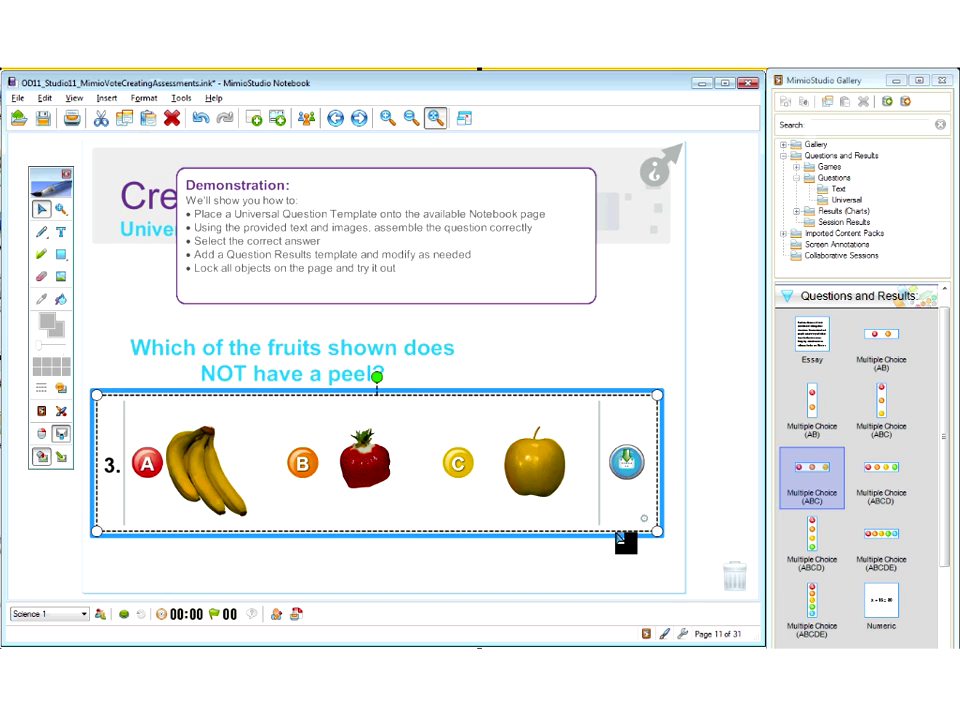
pyautogui.click(223, 490)
pyautogui.moveTo(362, 484); pyautogui.dragTo(355, 491)
pyautogui.moveTo(555, 499); pyautogui.dragTo(533, 508)
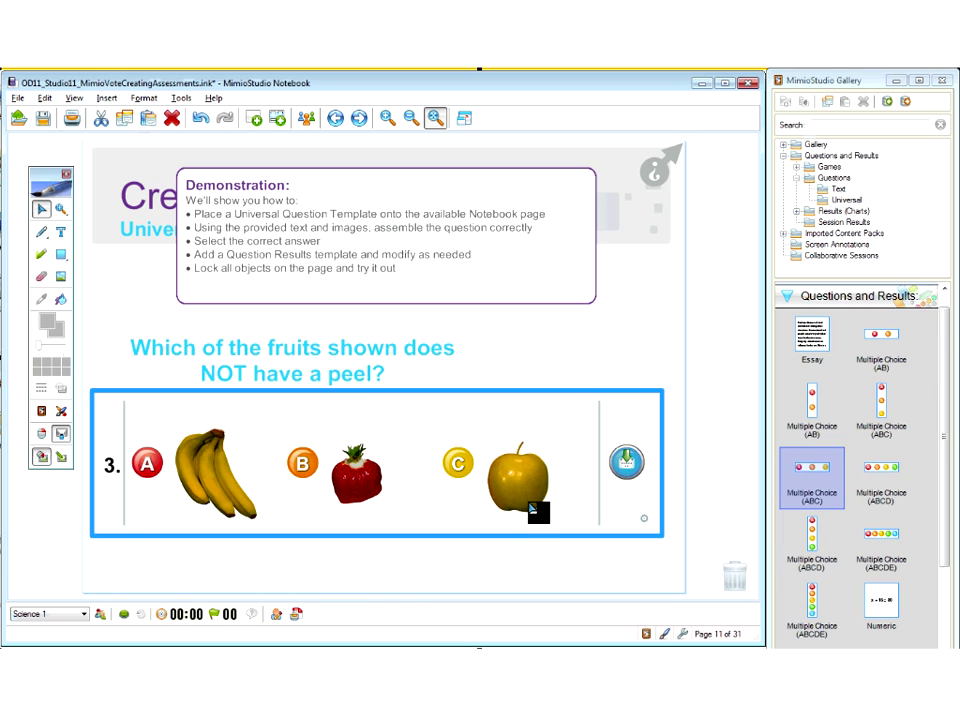
# Lock the question text, the answer template and the three fruit images in place on the page
pyautogui.click(350, 400)
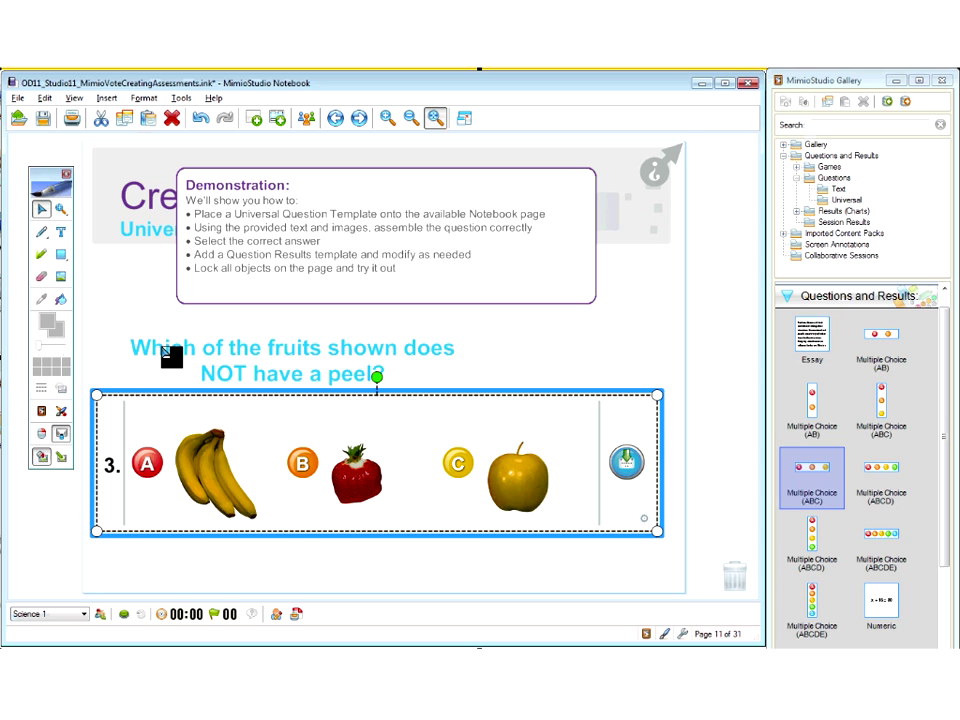
pyautogui.click(130, 350)
pyautogui.moveTo(103, 345); pyautogui.dragTo(293, 440)
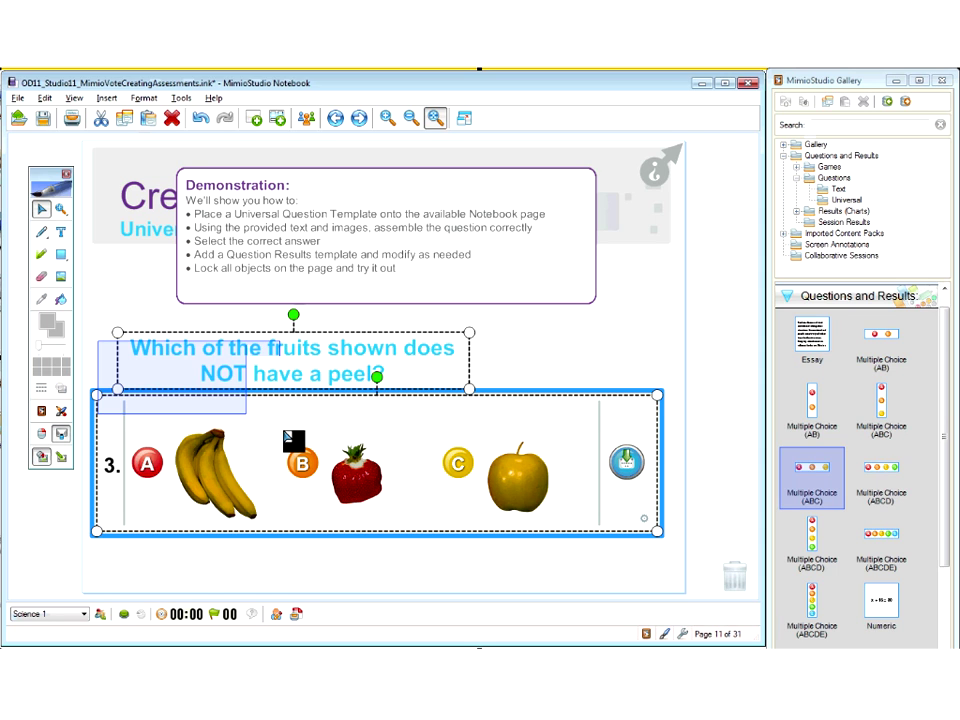
pyautogui.rightClick(606, 528)
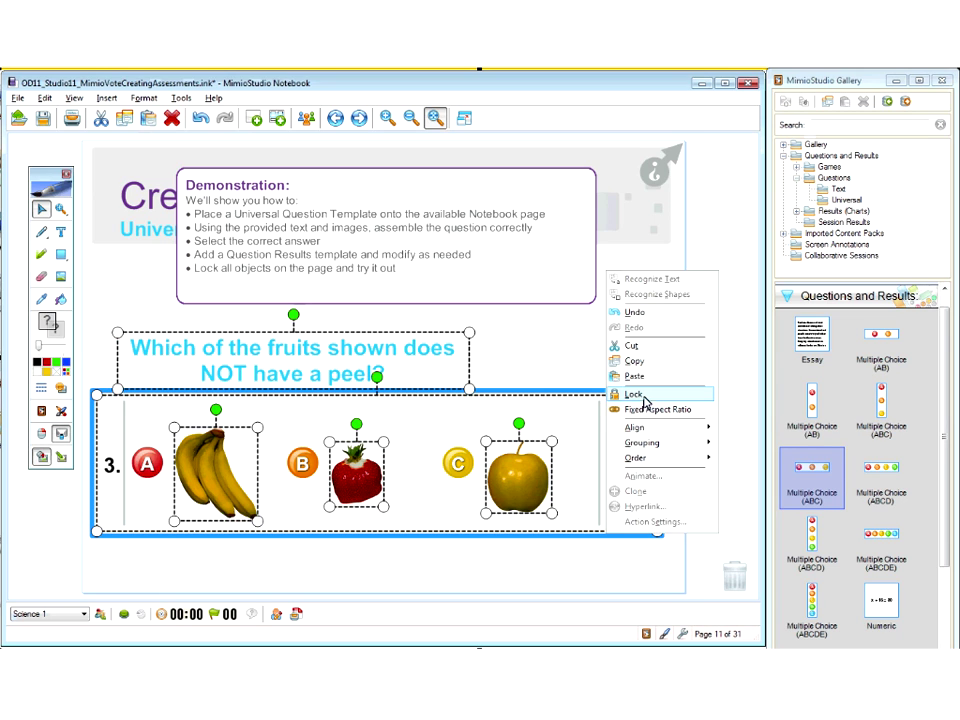
pyautogui.click(634, 394)
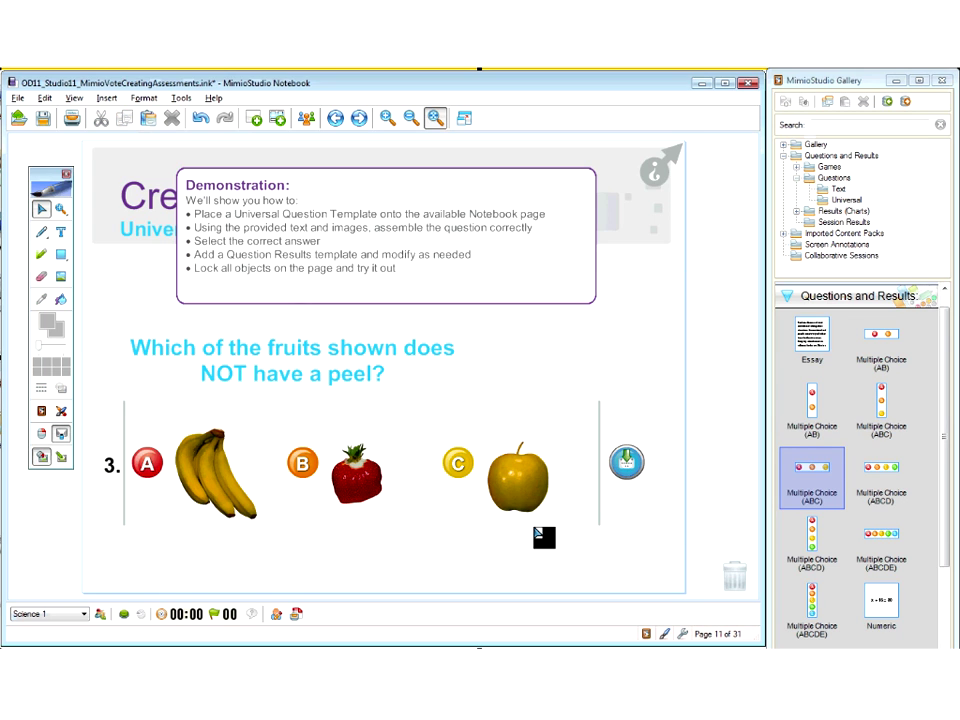
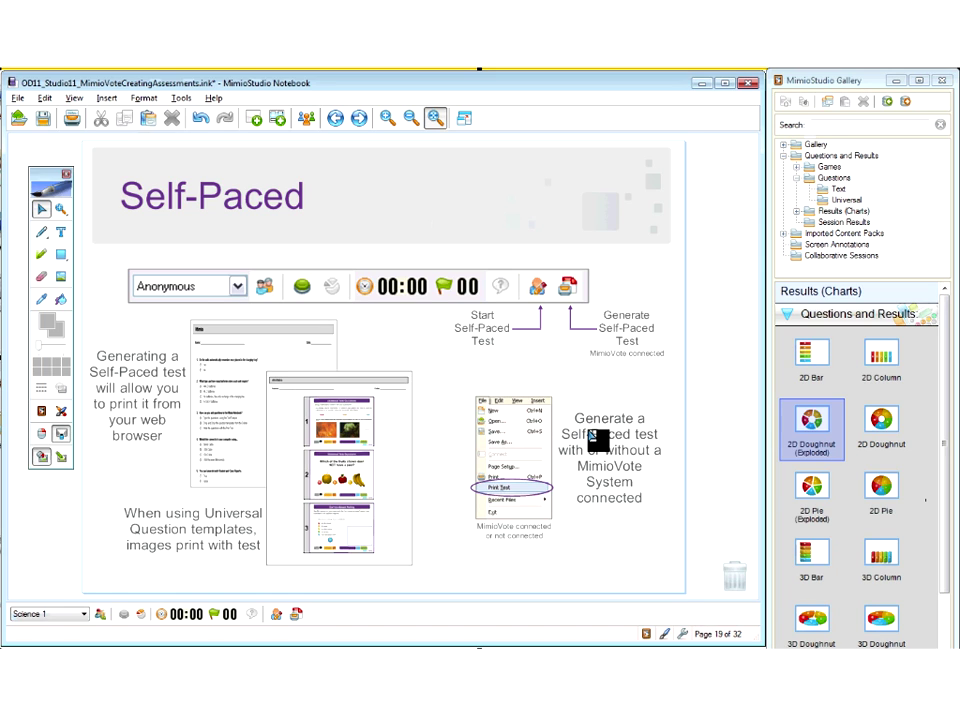
# Look at the Print Test command and page through the first three questions of the self-paced test notebook
pyautogui.click(17, 98)
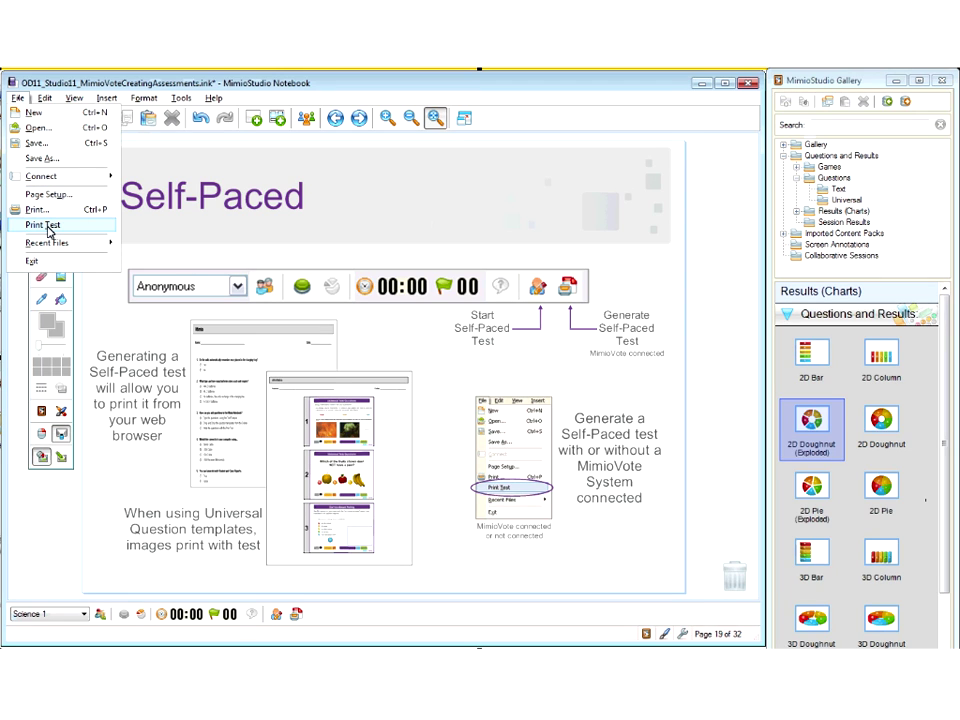
pyautogui.press('Escape')
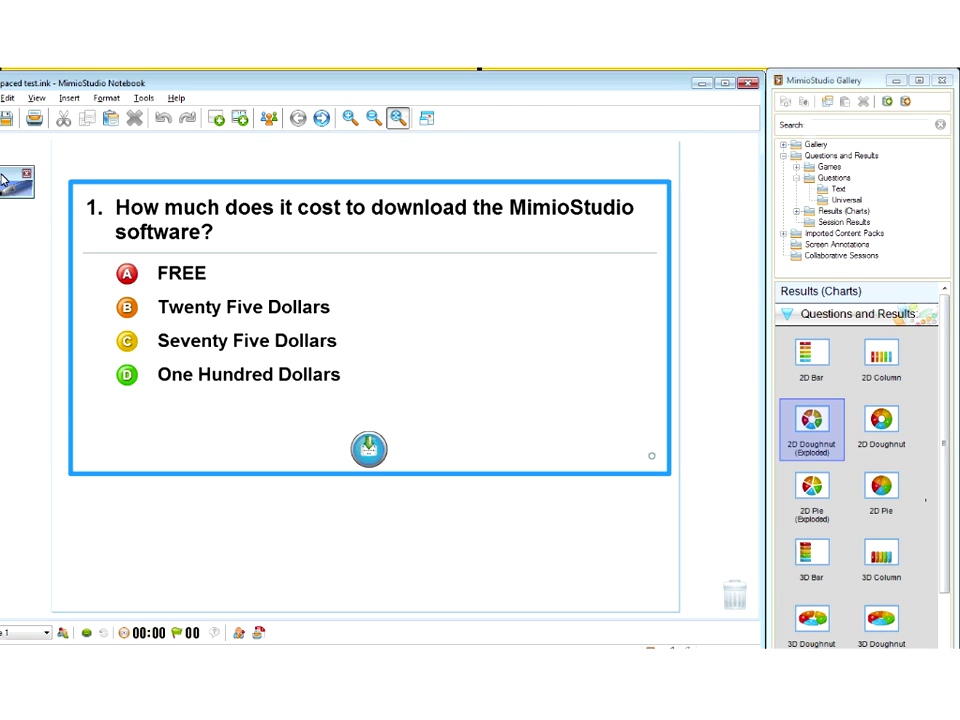
pyautogui.click(326, 120)
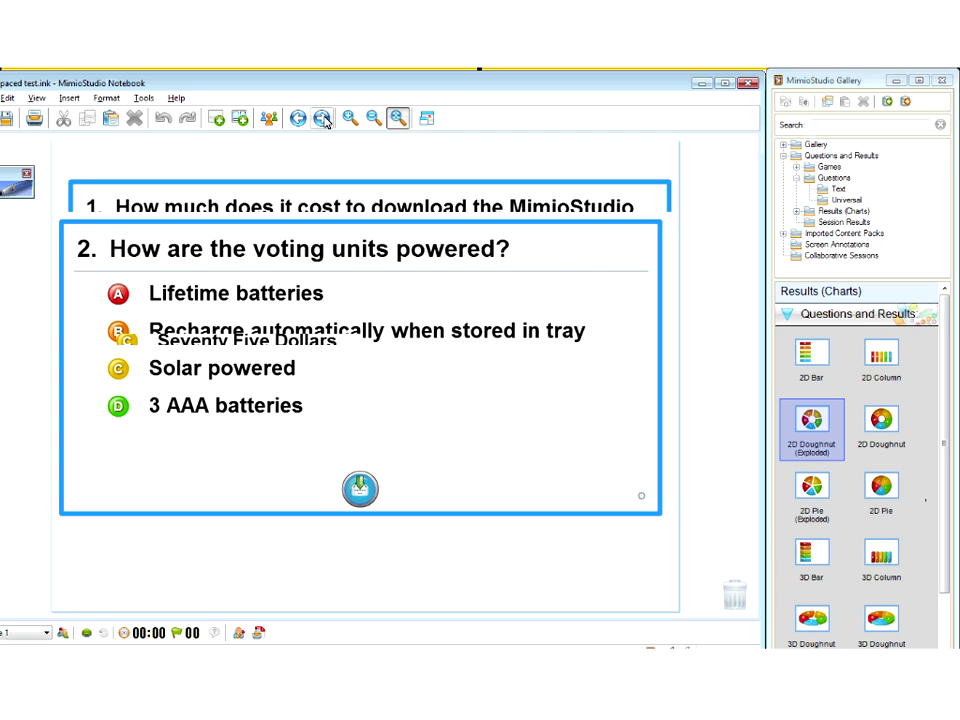
pyautogui.click(326, 120)
pyautogui.click(300, 119)
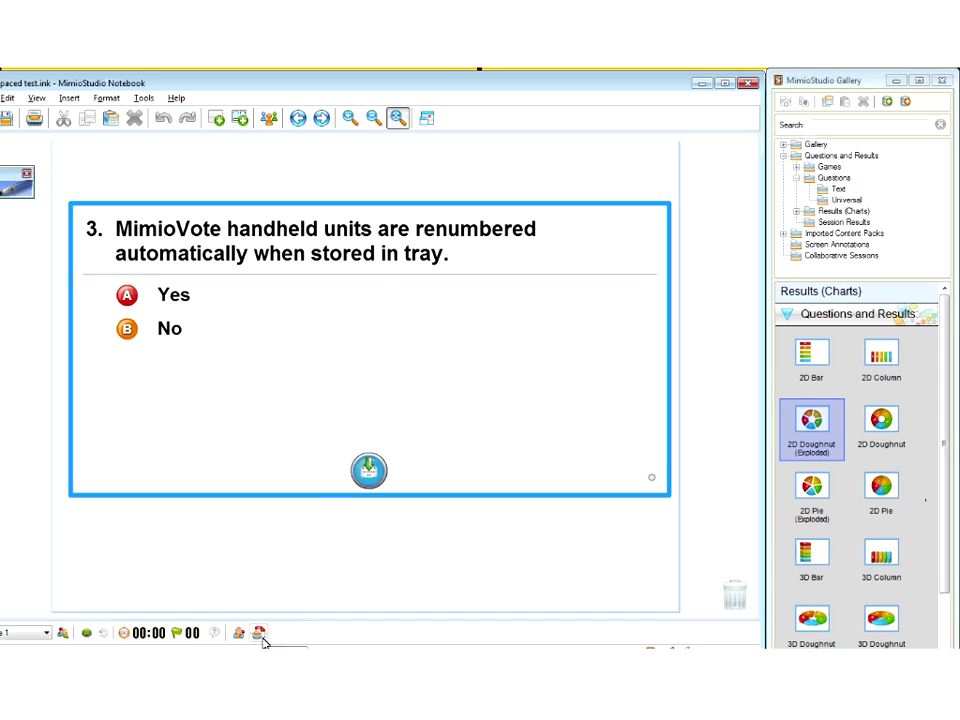
# Generate a printable self-paced test from the open question notebook for the Science 1 class
pyautogui.click(2, 97)
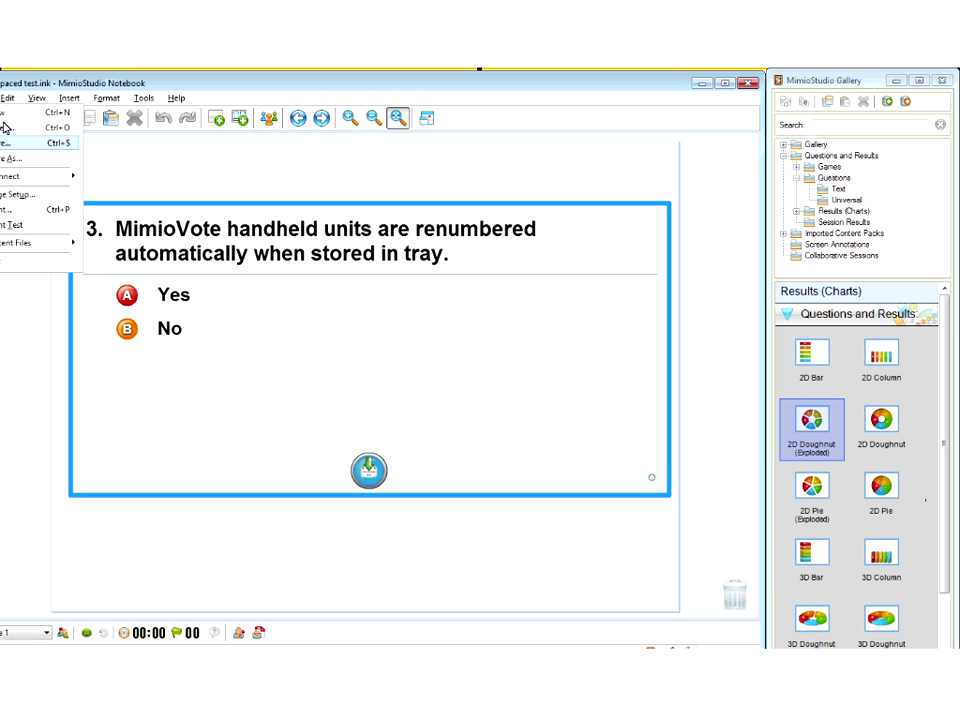
pyautogui.moveTo(19, 302); pyautogui.dragTo(170, 548)
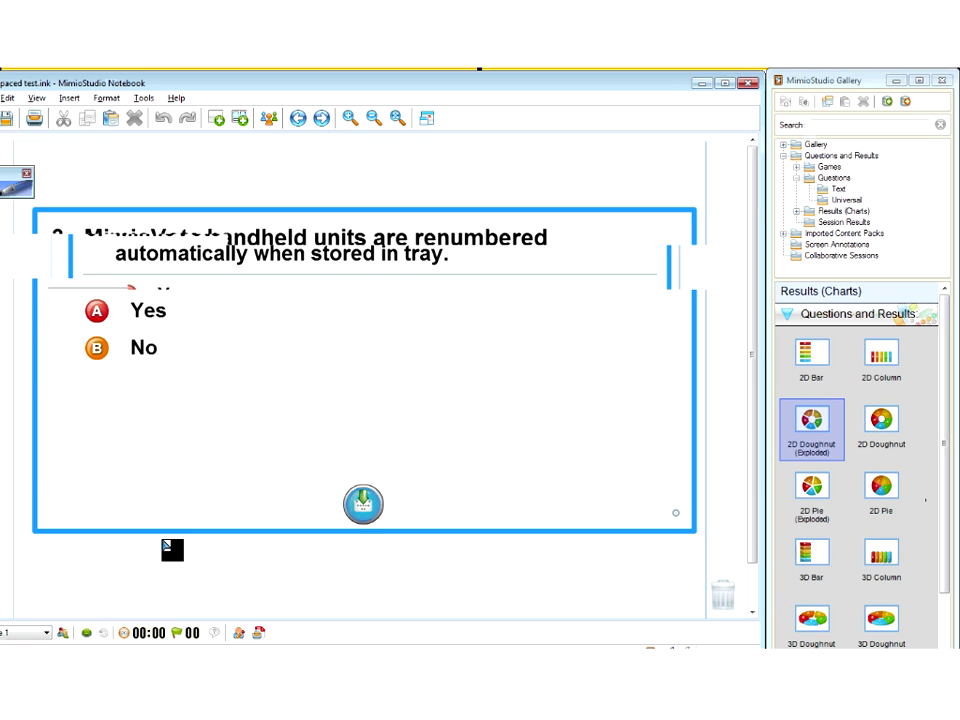
pyautogui.click(258, 633)
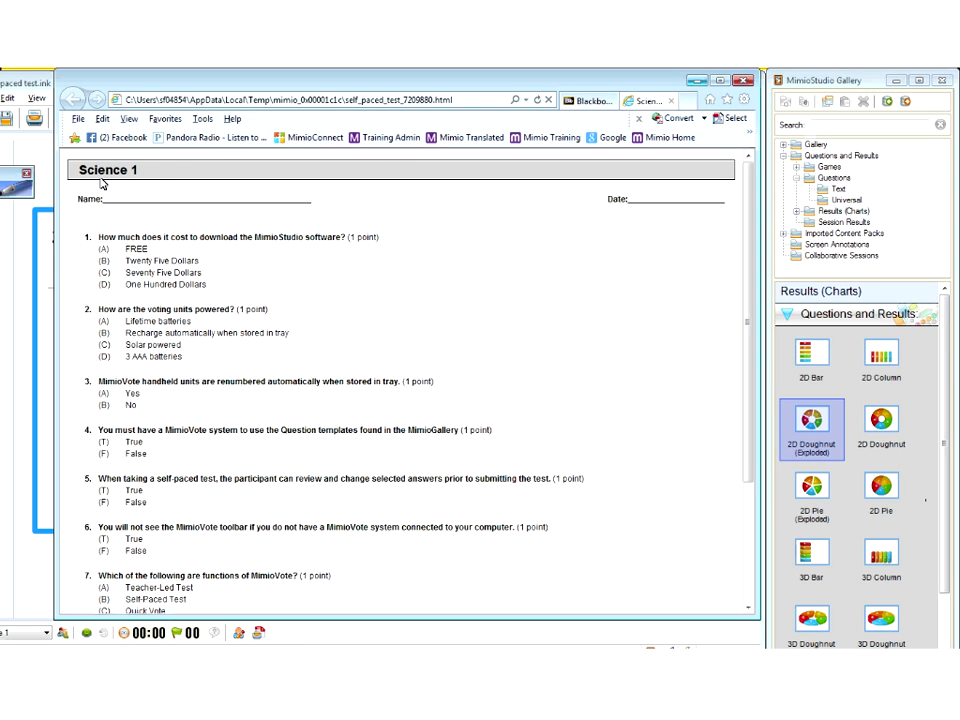
# Examine the title and all questions of the generated test in the browser, and minimize the browser window
pyautogui.tripleClick(155, 175)
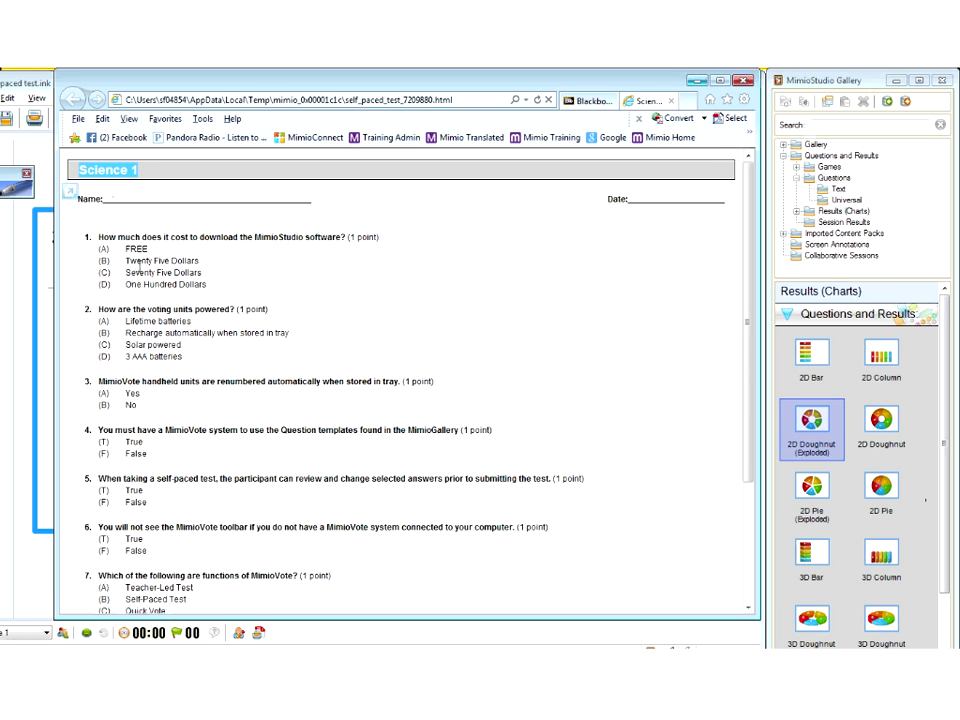
pyautogui.click(263, 362)
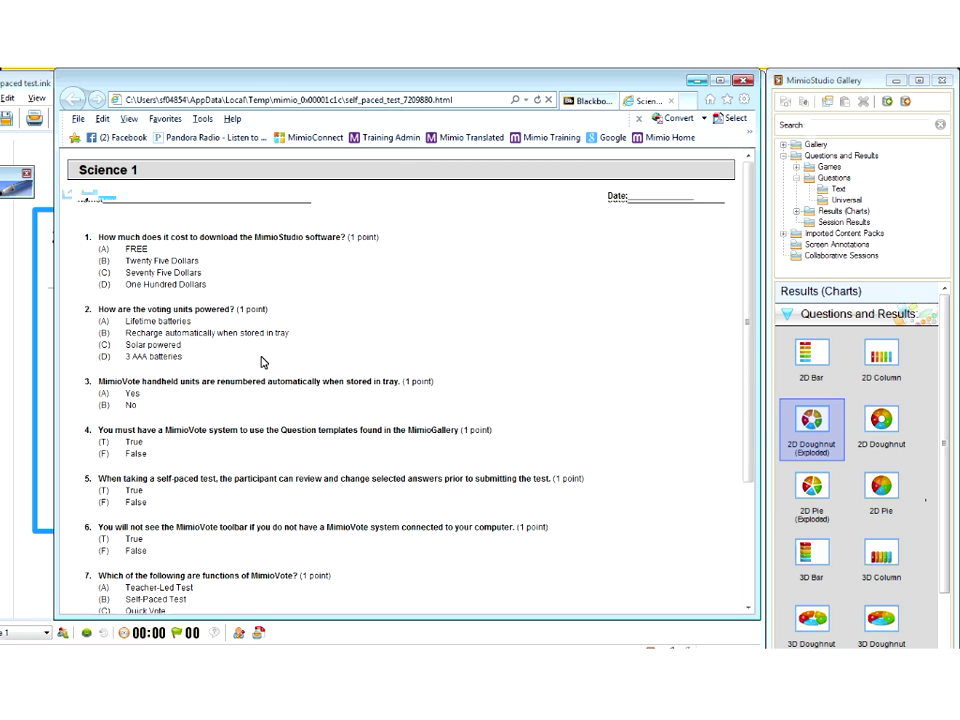
pyautogui.scroll(-3, 263, 362)
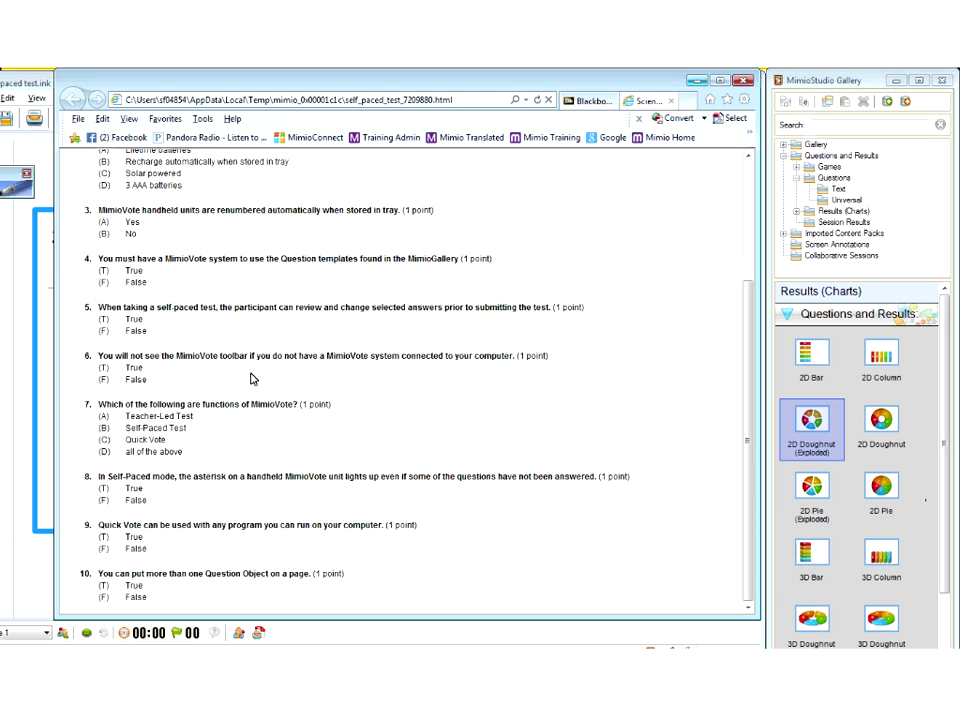
pyautogui.scroll(3, 250, 378)
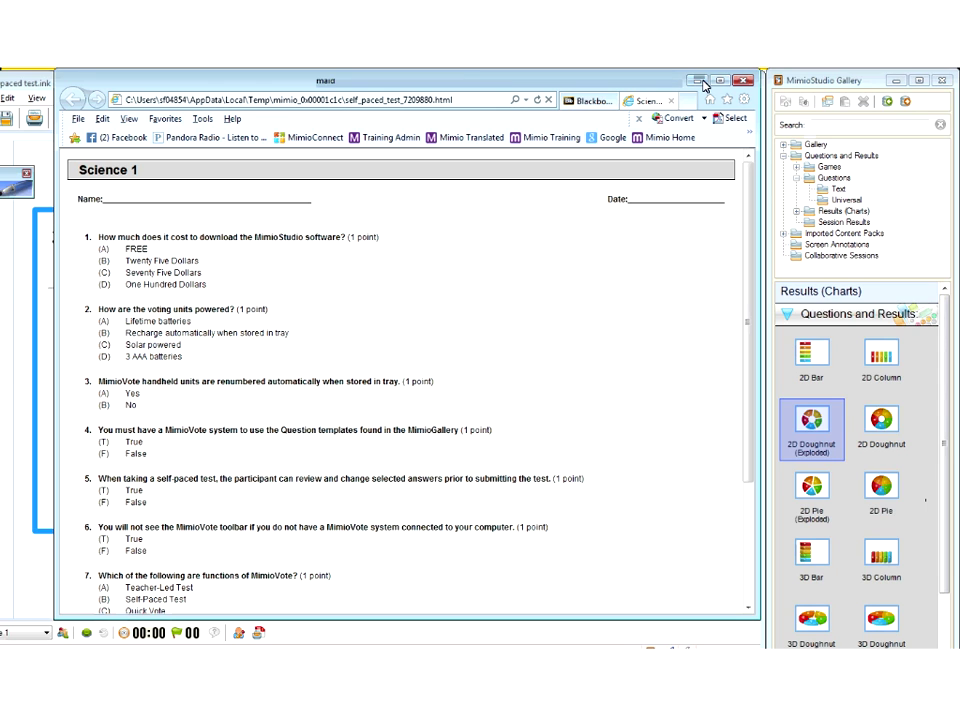
pyautogui.click(704, 83)
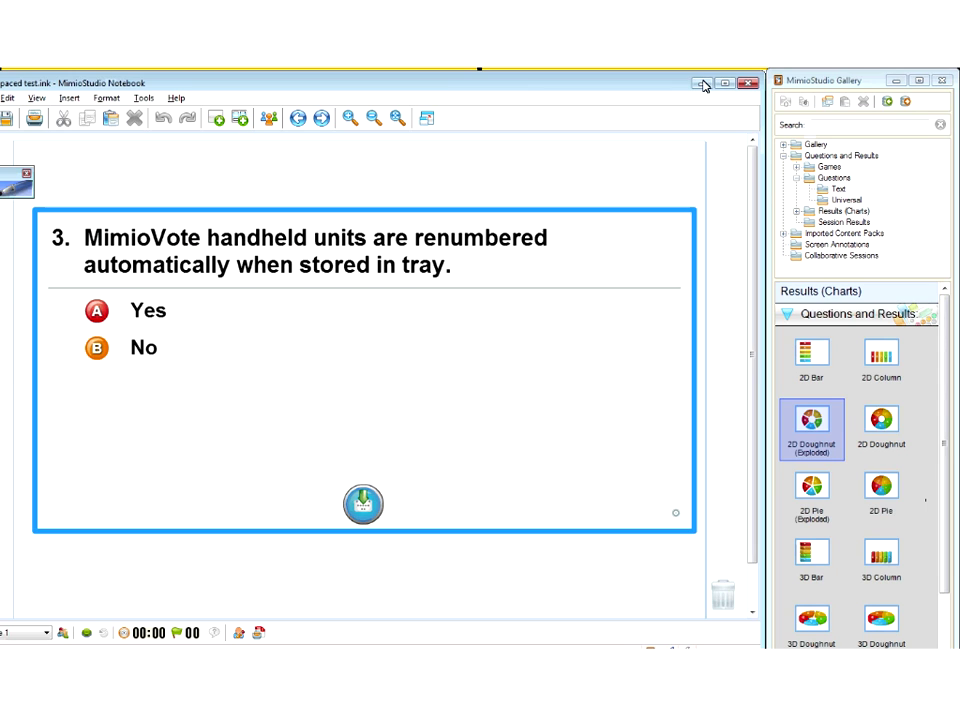
# Create a new notebook, place a Multiple Choice (ABCD) text question on its page and mark B as correct
pyautogui.click(6, 98)
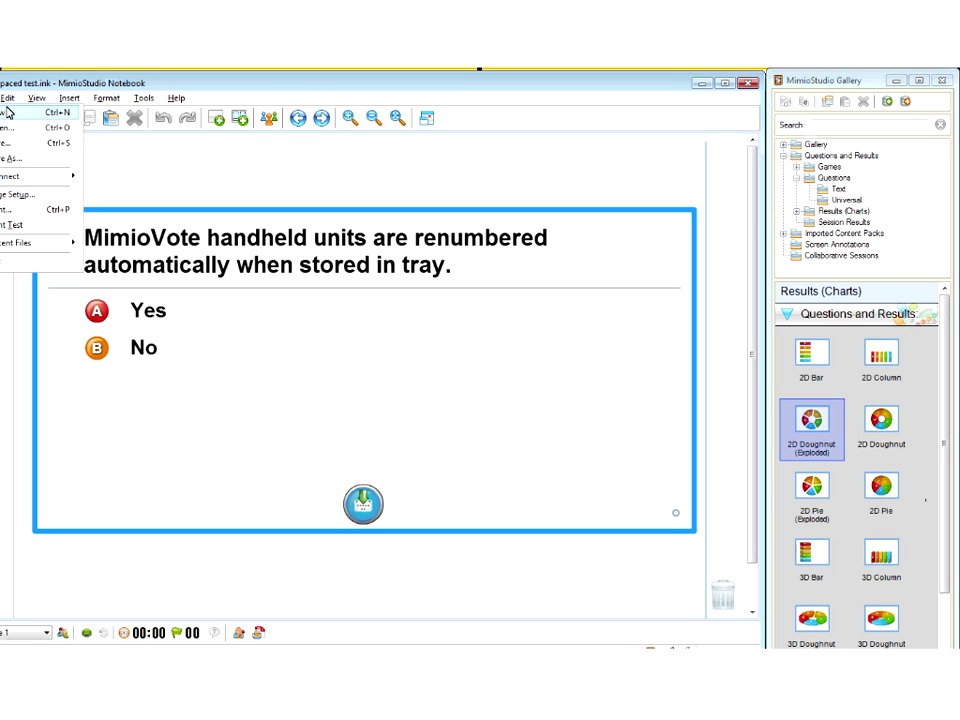
pyautogui.click(6, 112)
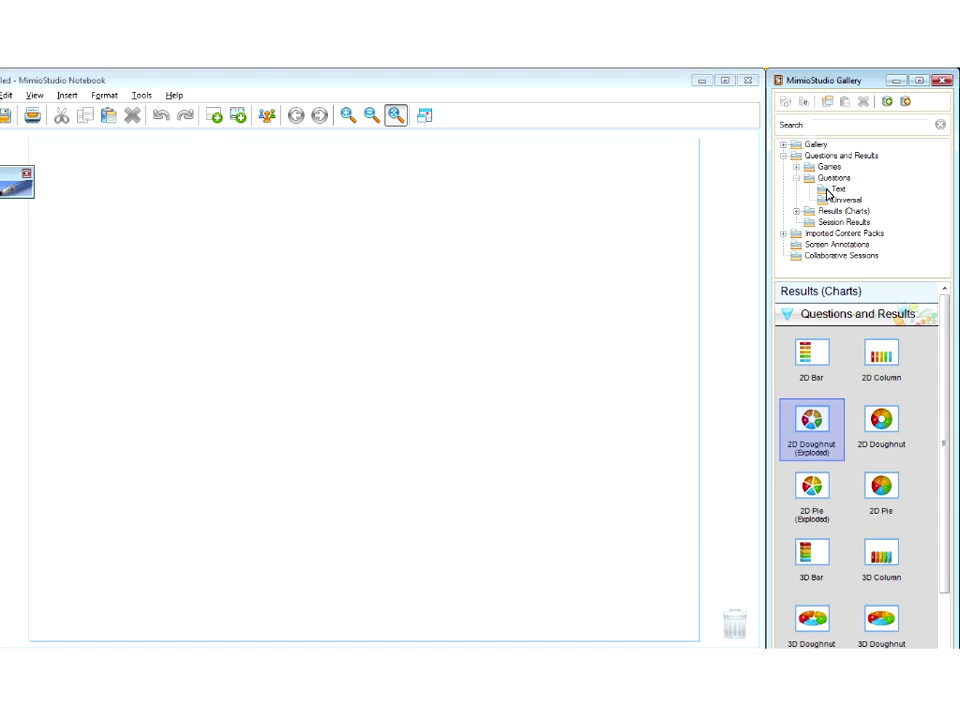
pyautogui.click(828, 191)
pyautogui.moveTo(814, 428); pyautogui.dragTo(339, 360)
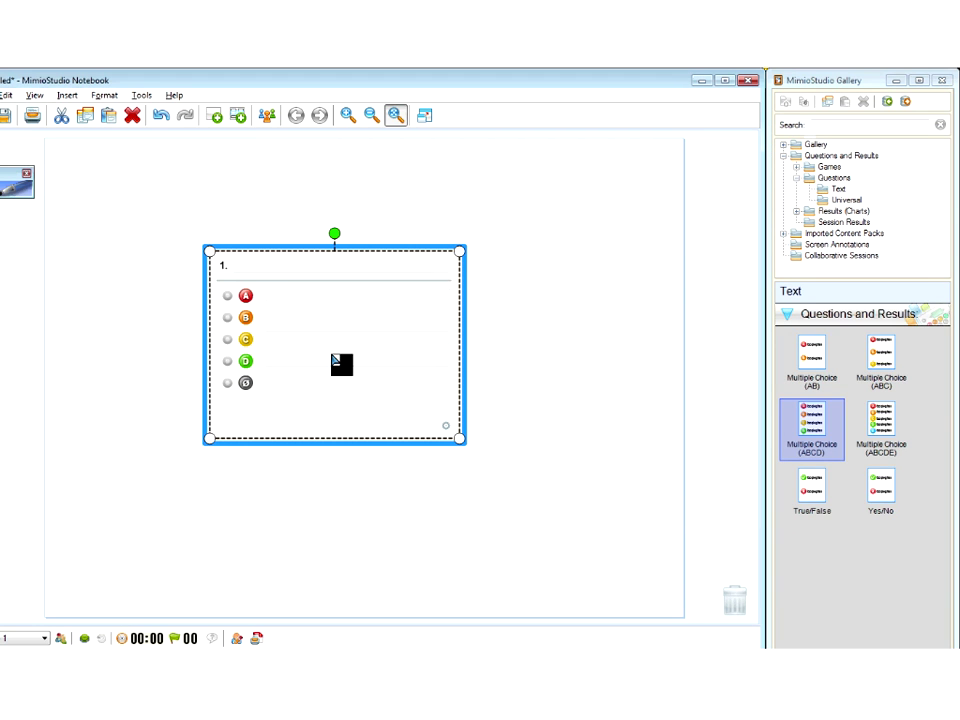
pyautogui.click(279, 272)
pyautogui.click(227, 318)
# Duplicate the question page and mark C as the correct answer for question 2
pyautogui.click(67, 95)
pyautogui.click(83, 127)
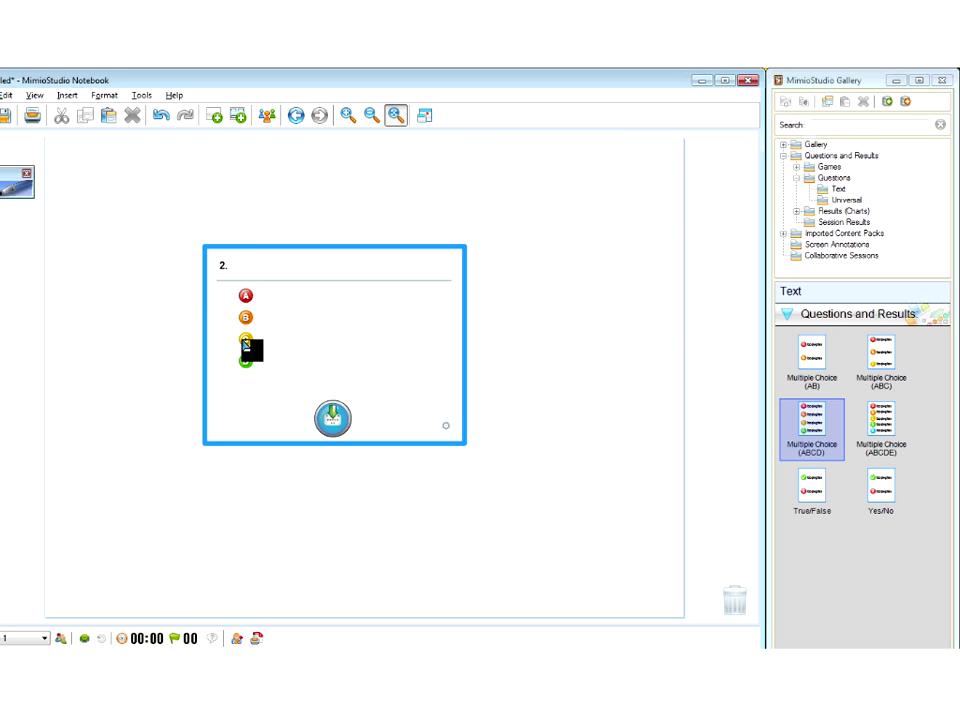
pyautogui.doubleClick(279, 343)
pyautogui.click(227, 317)
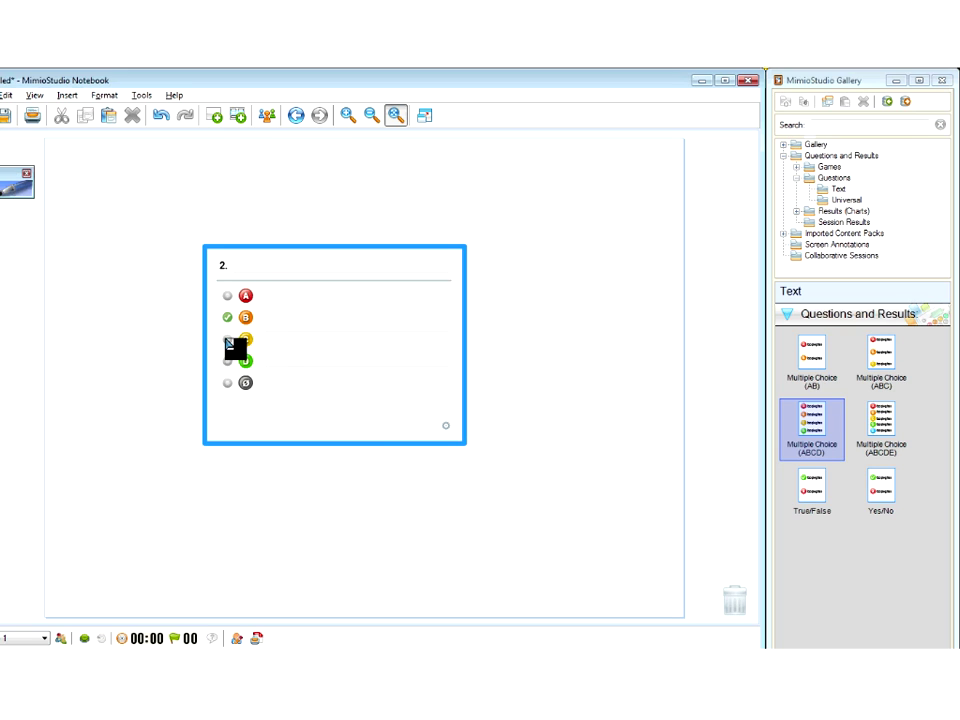
pyautogui.click(228, 340)
# Return to the training notebook, advance to page 20 and examine the Self-Paced Test screen illustration up close
pyautogui.click(702, 83)
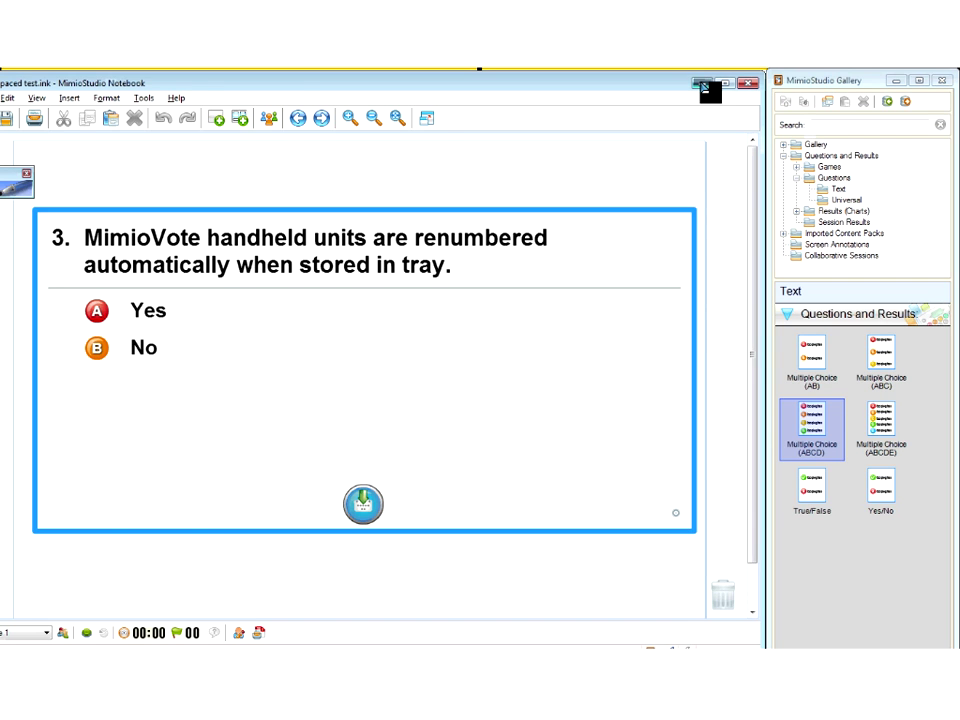
pyautogui.click(702, 84)
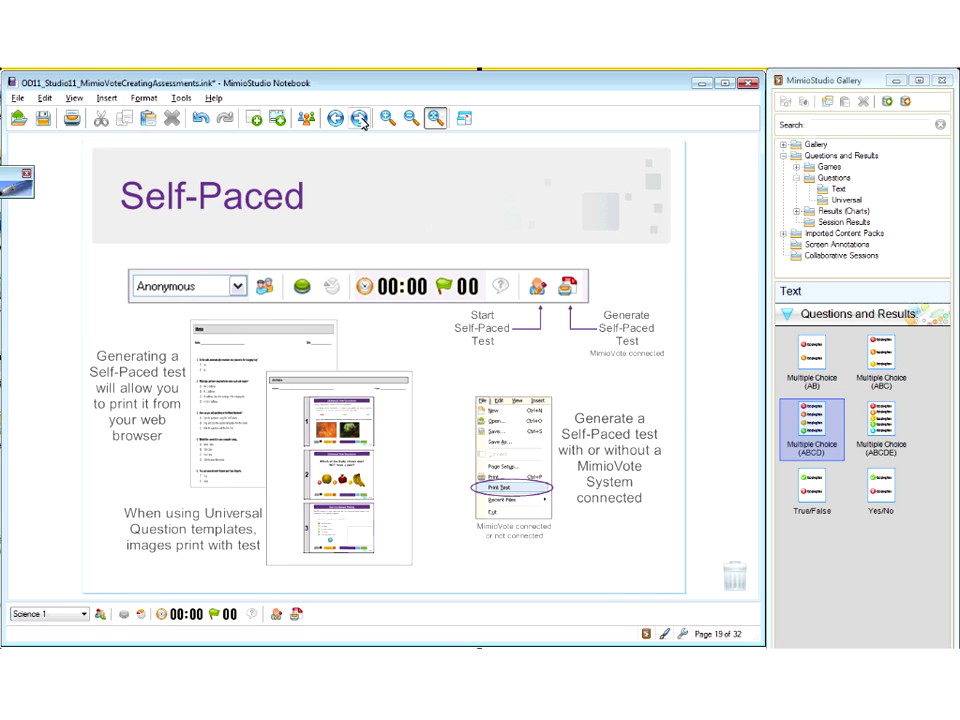
pyautogui.click(360, 119)
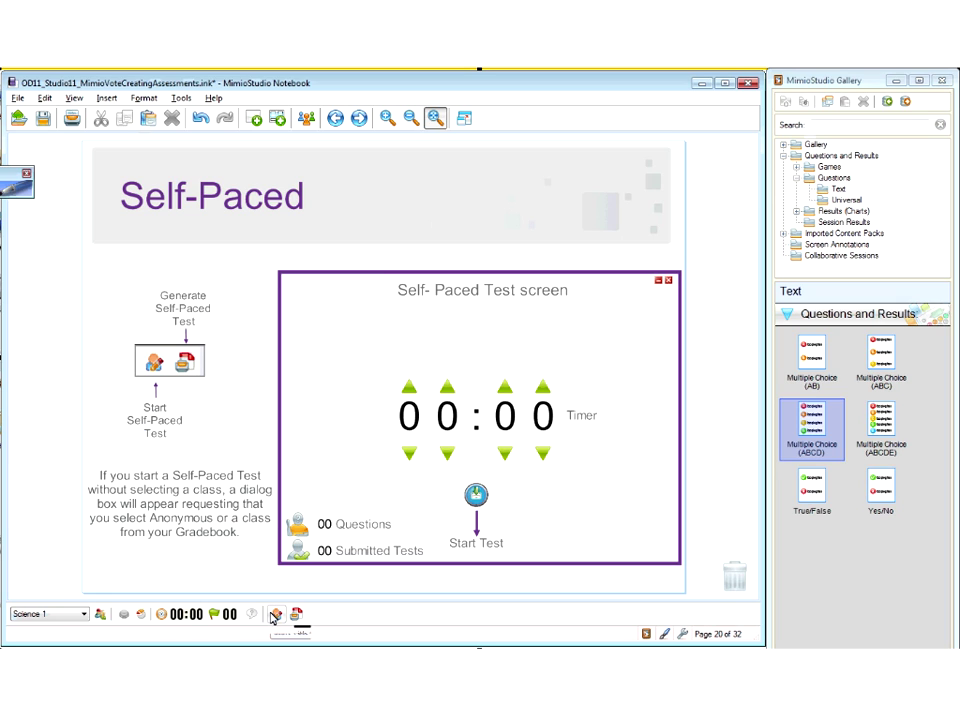
pyautogui.click(16, 190)
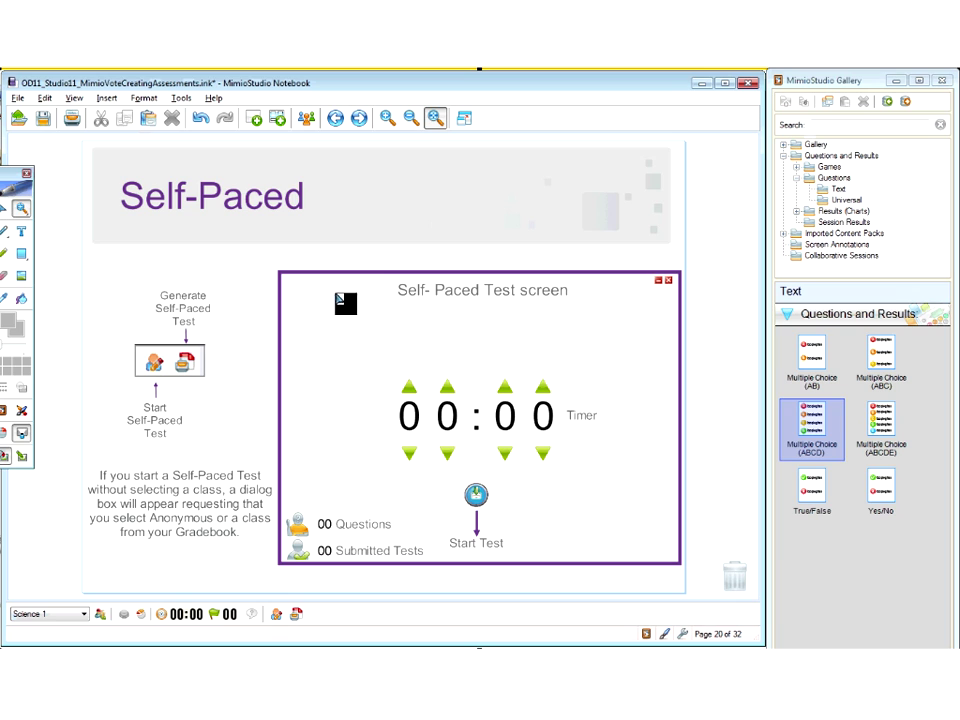
pyautogui.moveTo(298, 300); pyautogui.dragTo(686, 568)
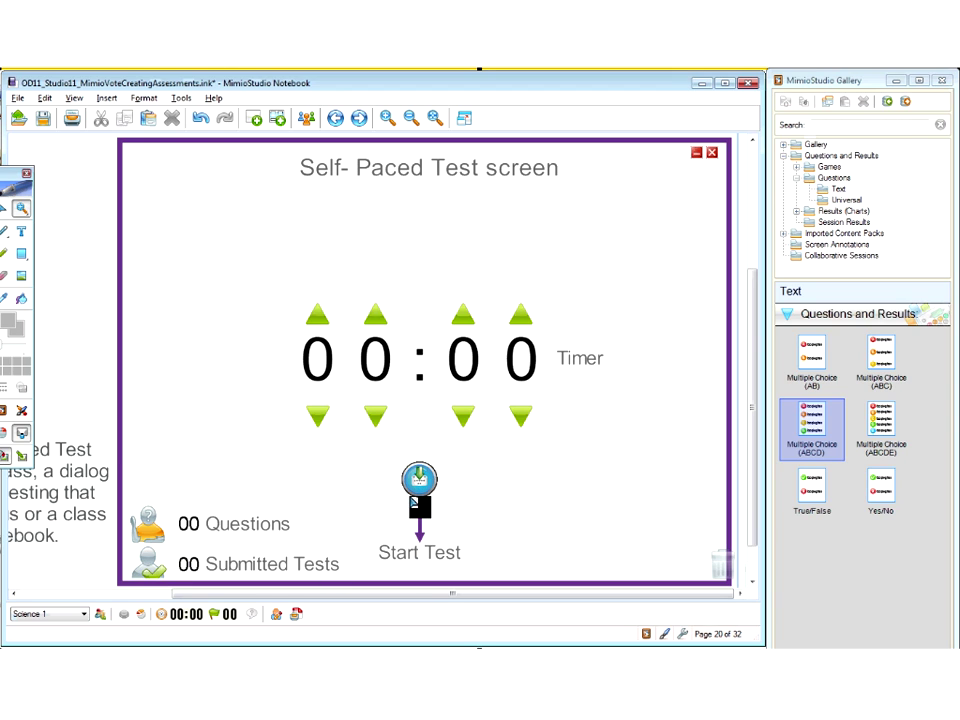
pyautogui.click(436, 120)
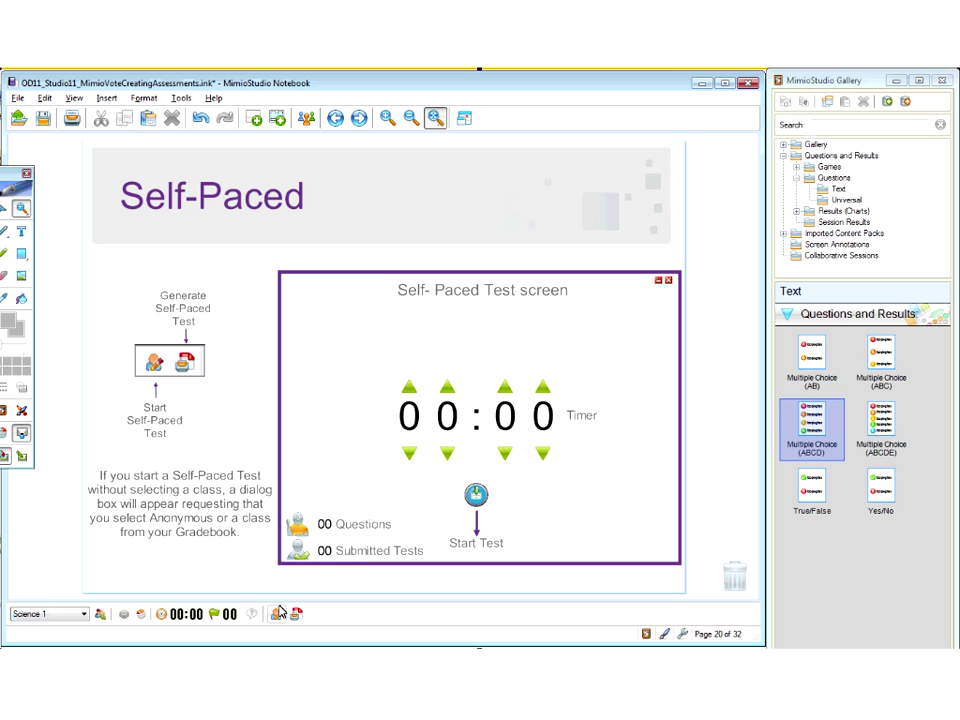
# Start a self-paced test without setting a time limit, and end the test session
pyautogui.click(278, 615)
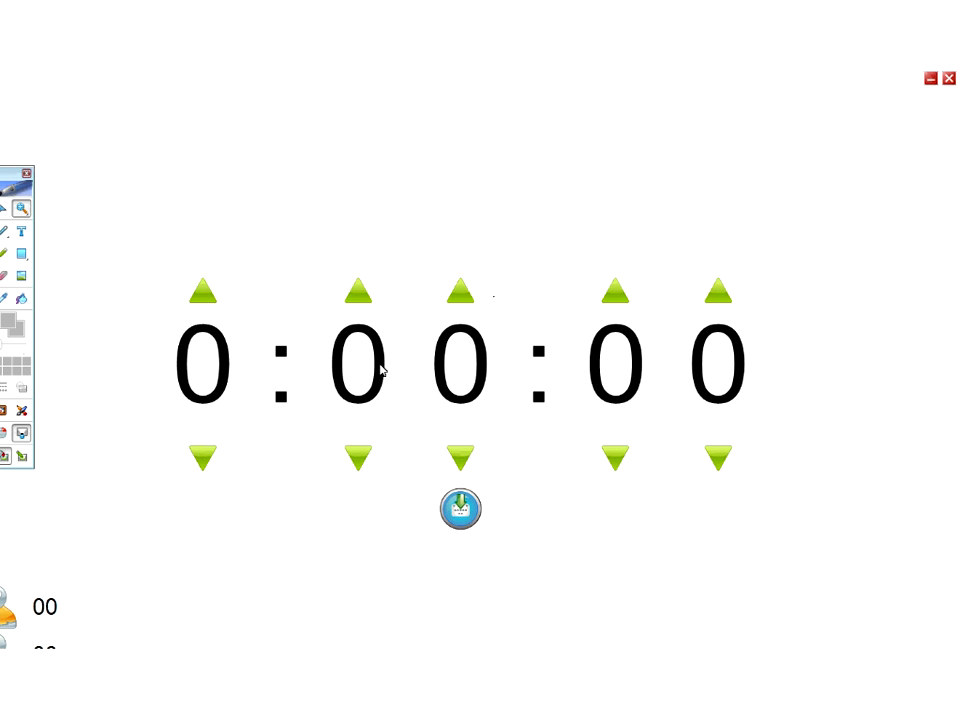
pyautogui.click(461, 527)
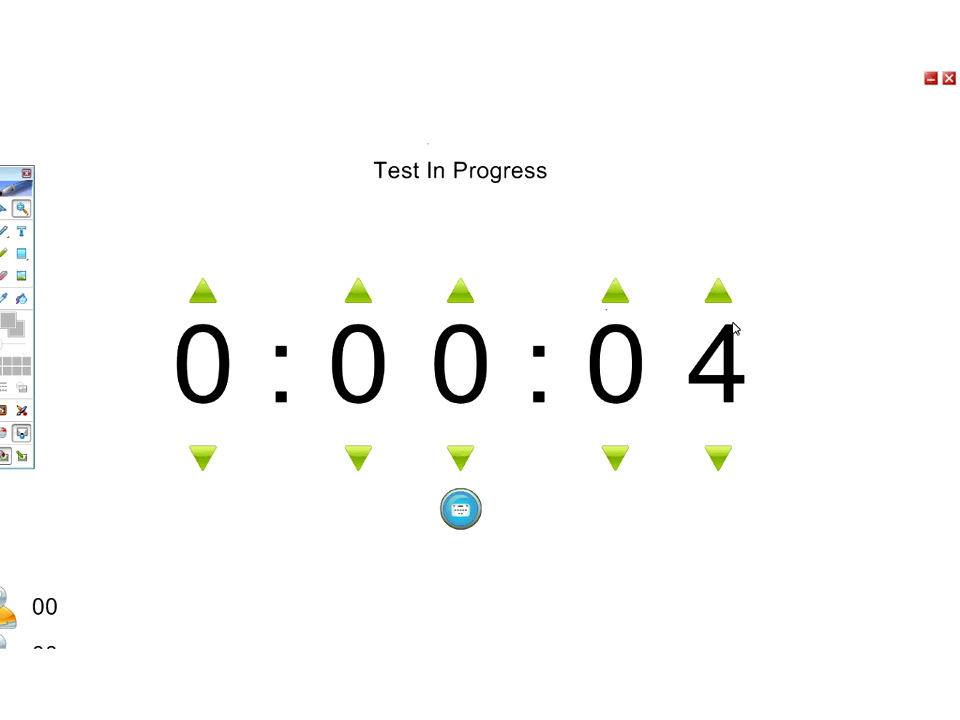
pyautogui.click(949, 79)
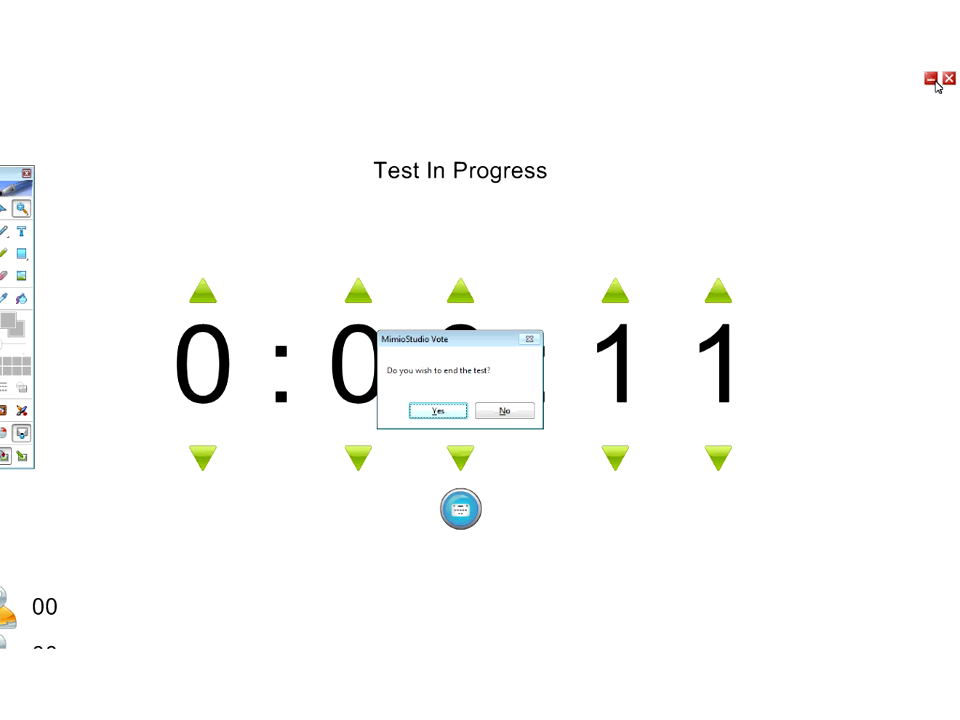
pyautogui.click(440, 414)
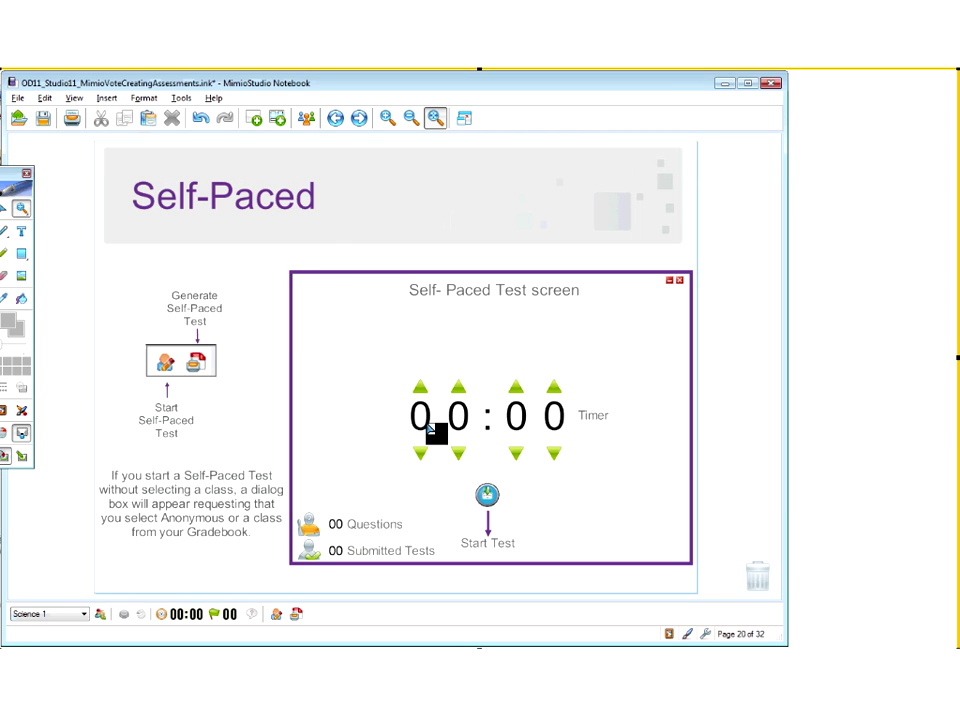
# Advance to page 21 and enlarge the tablet image to examine the self-paced test navigation
pyautogui.click(358, 119)
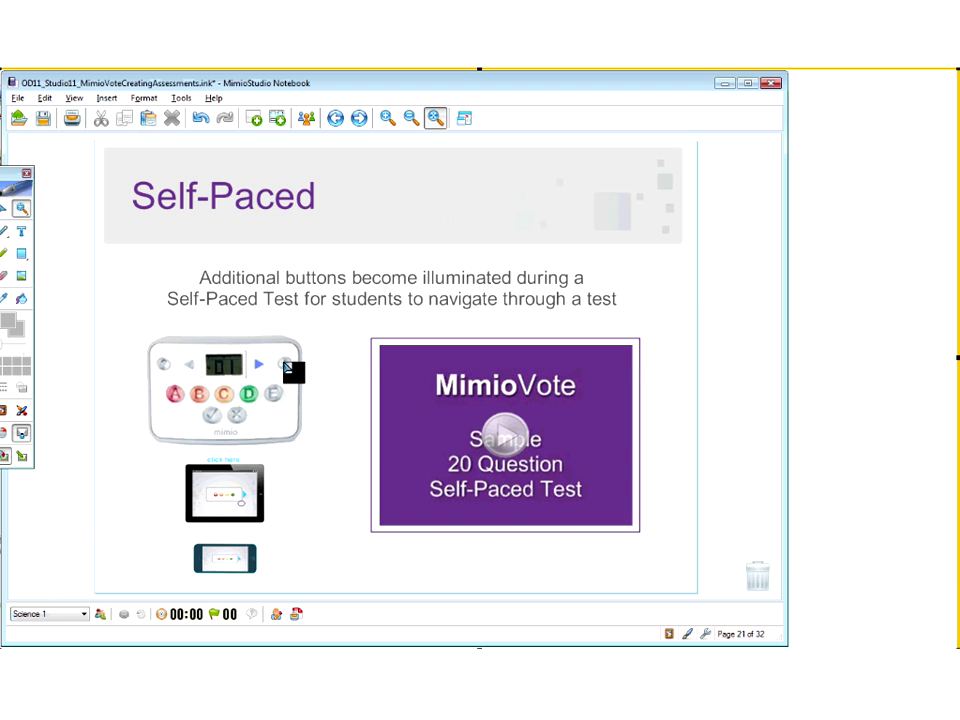
pyautogui.click(5, 208)
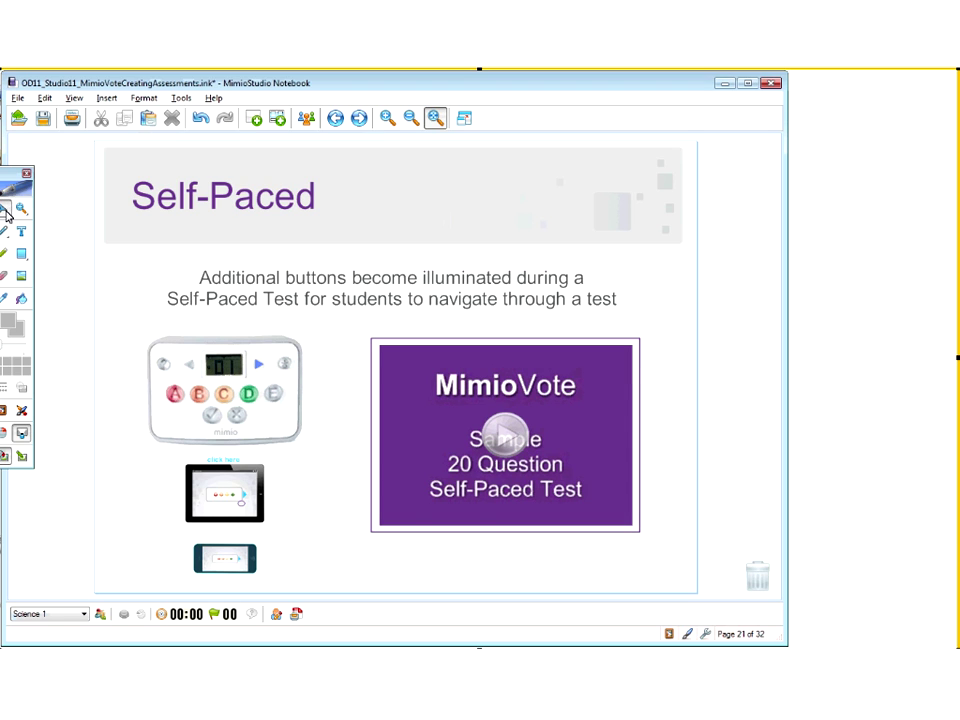
pyautogui.click(219, 505)
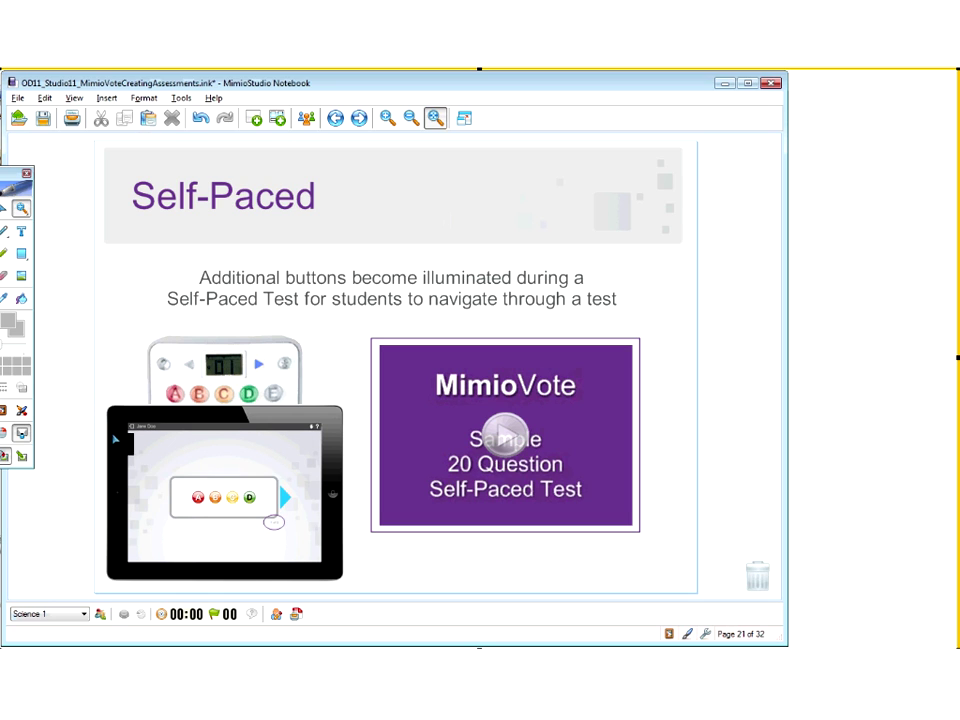
# Examine the tablet's self-paced test screen up close and return to the full view of page 21
pyautogui.click(348, 588)
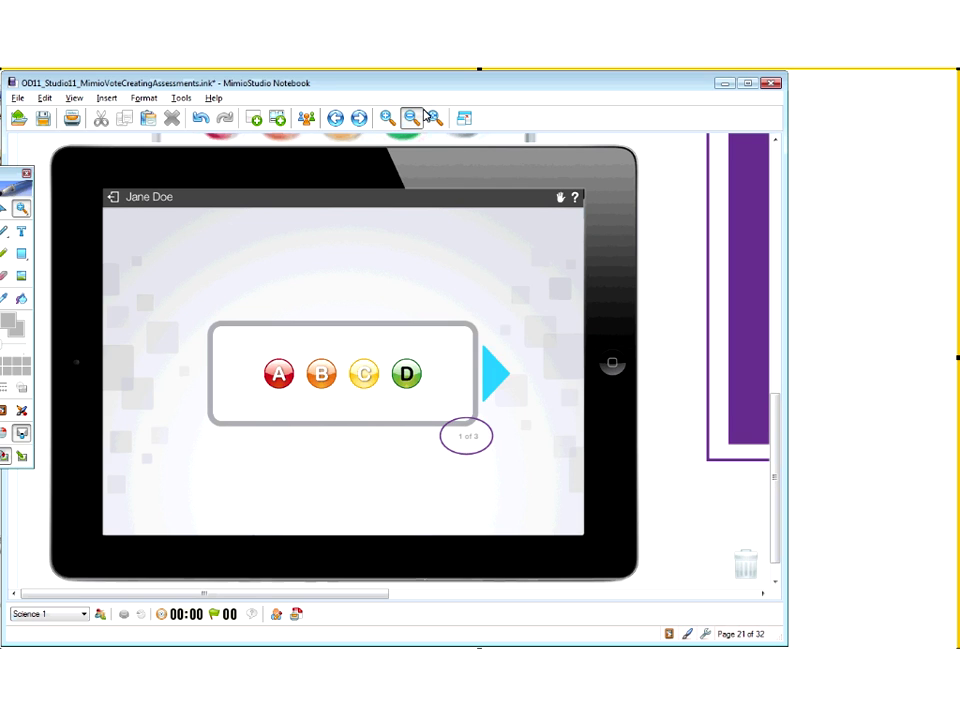
pyautogui.click(433, 117)
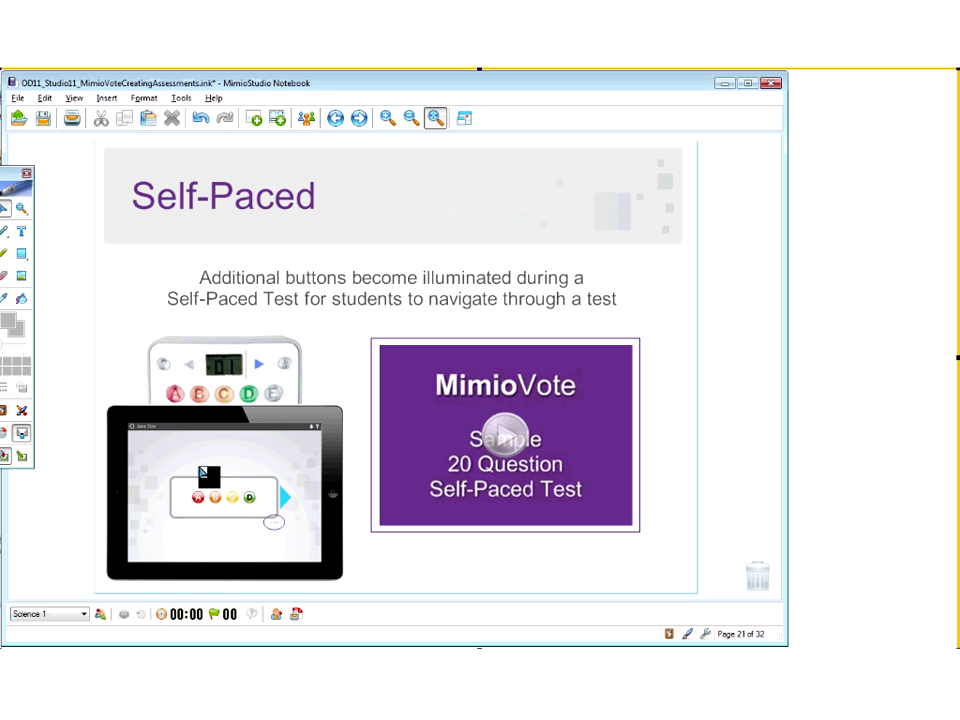
# Enlarge and play the Sample 20 Question Self-Paced Test video, pausing to explain the handset's buttons and display, and return to the full page view
pyautogui.click(21, 208)
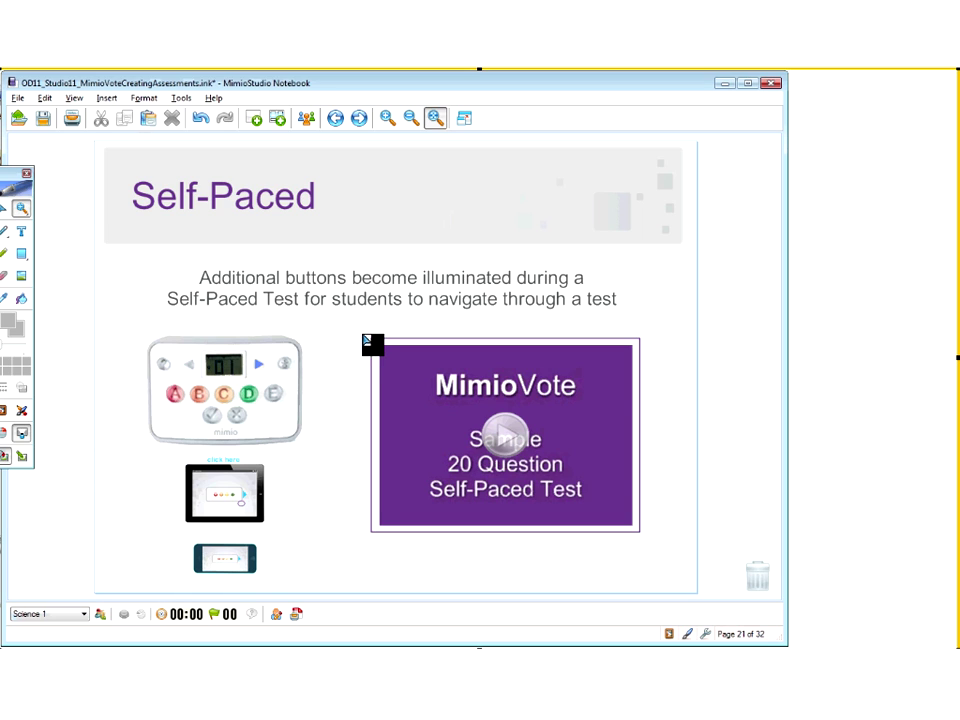
pyautogui.moveTo(367, 335); pyautogui.dragTo(647, 539)
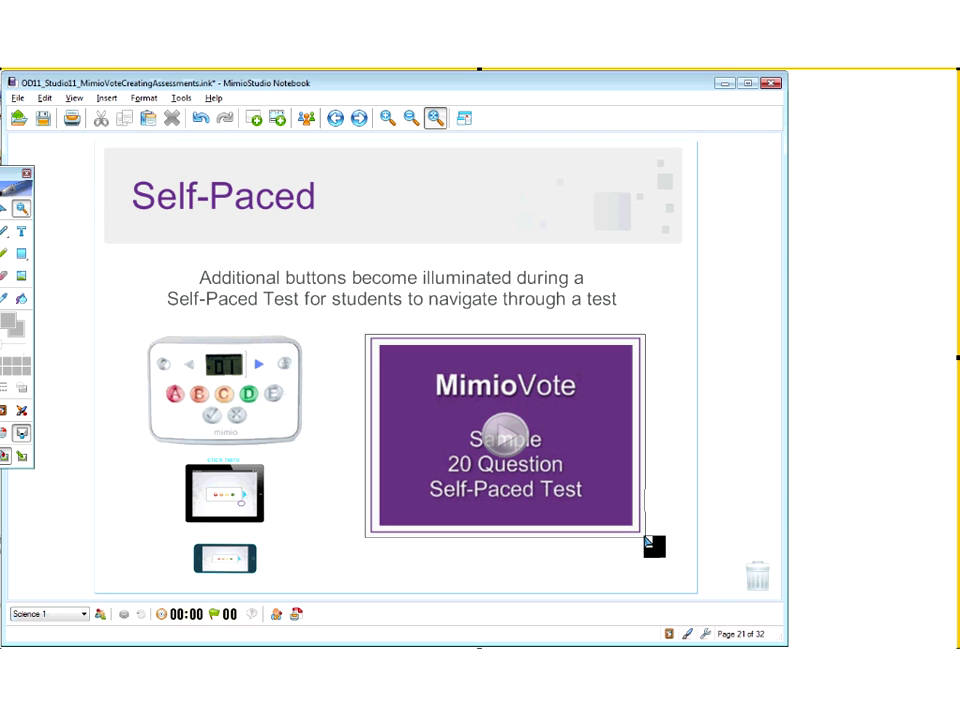
pyautogui.moveTo(648, 541); pyautogui.dragTo(648, 541)
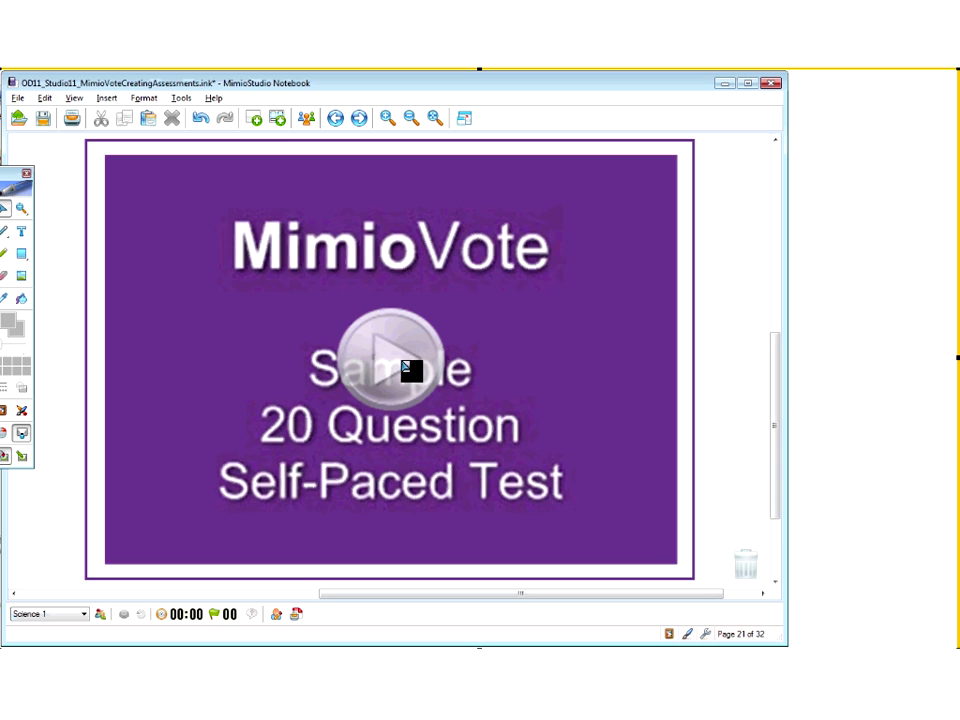
pyautogui.click(405, 368)
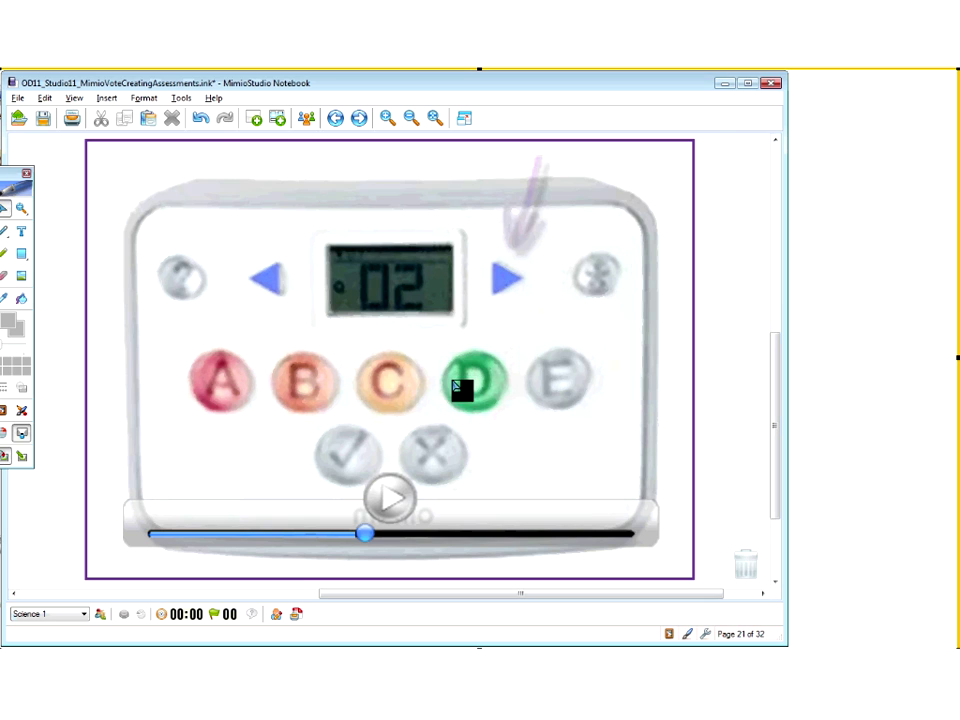
pyautogui.click(393, 503)
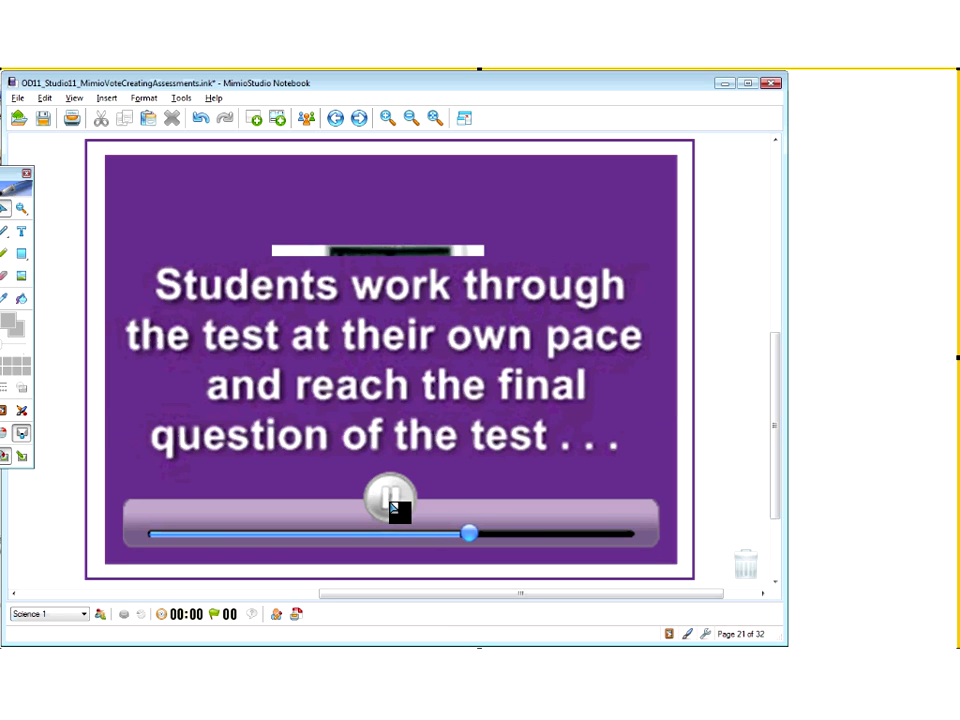
pyautogui.click(393, 505)
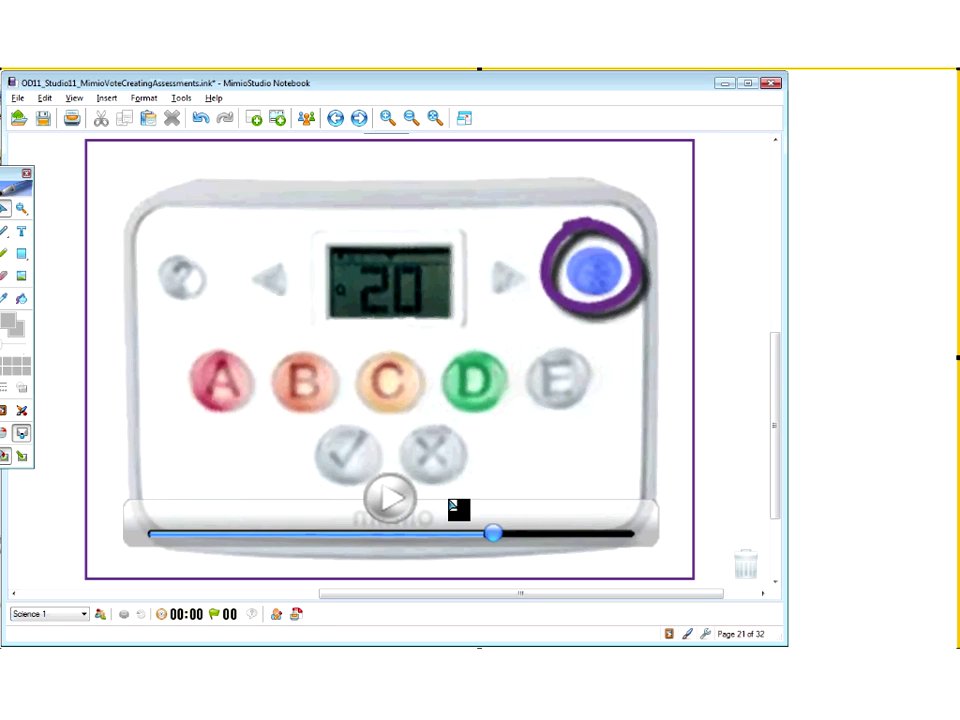
pyautogui.click(393, 499)
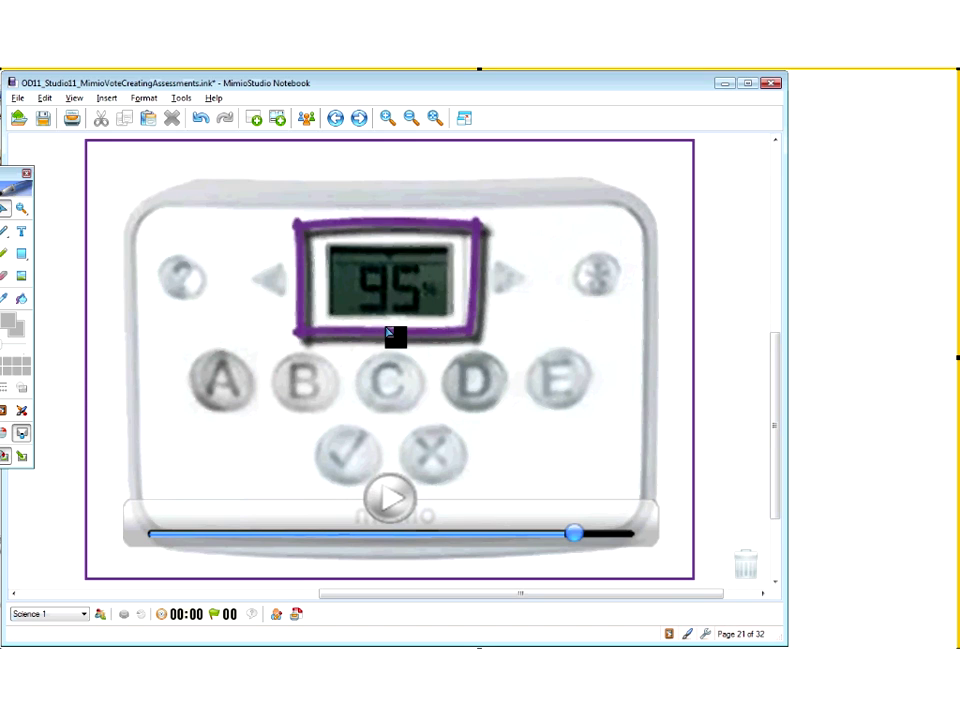
pyautogui.click(436, 119)
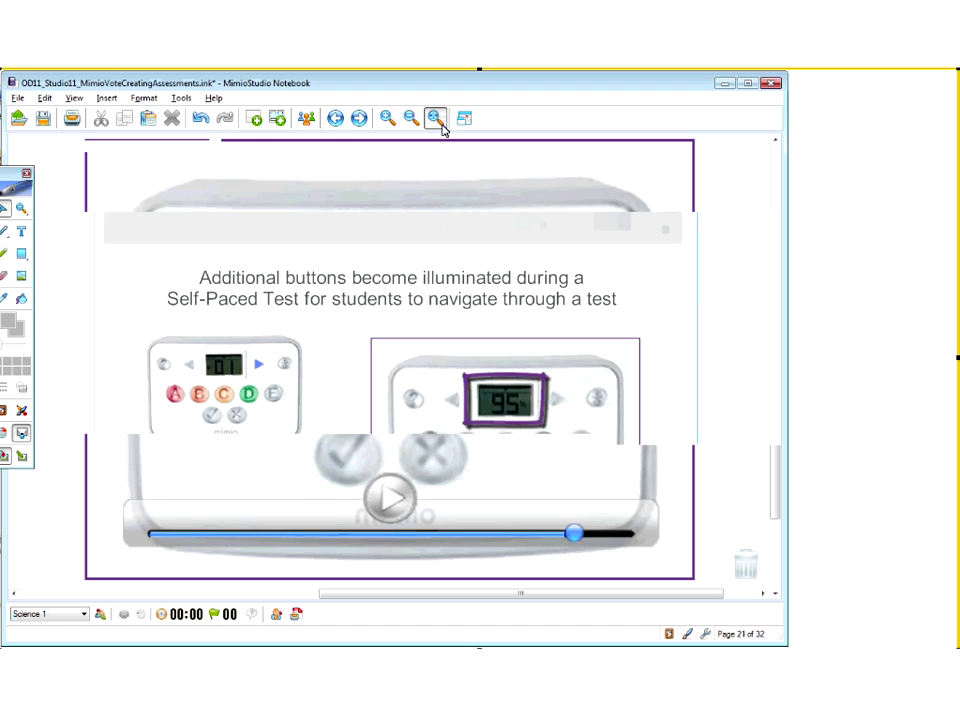